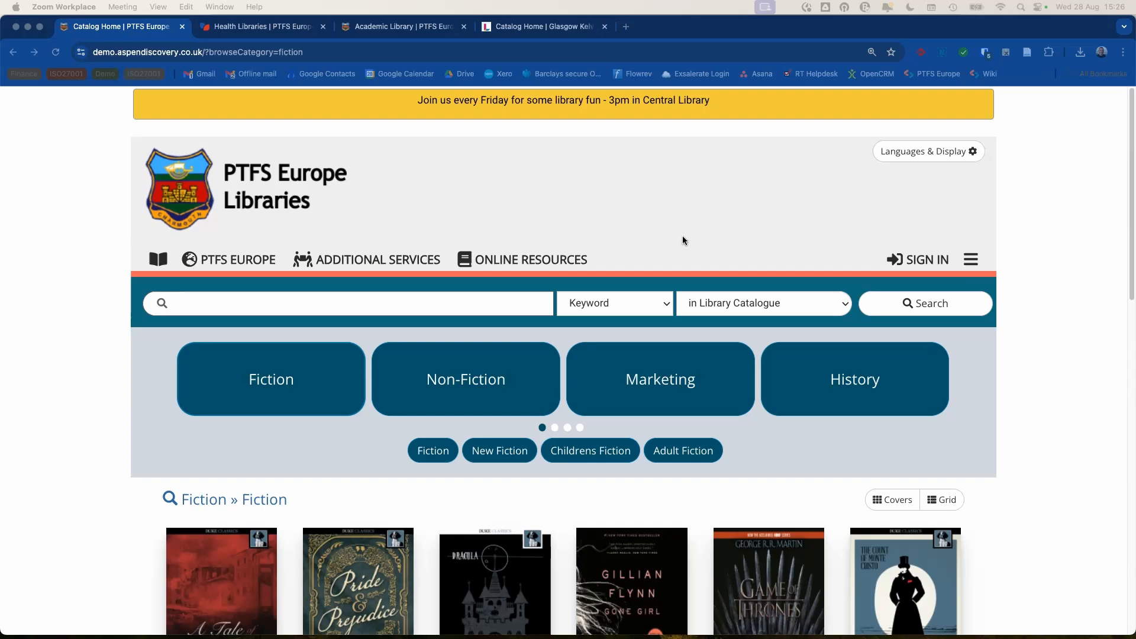
- Bring Chrome forward and open the catalogue's Sign In dialog to check the new login notes
{"action": "left_click", "coordinate": [922, 262]}
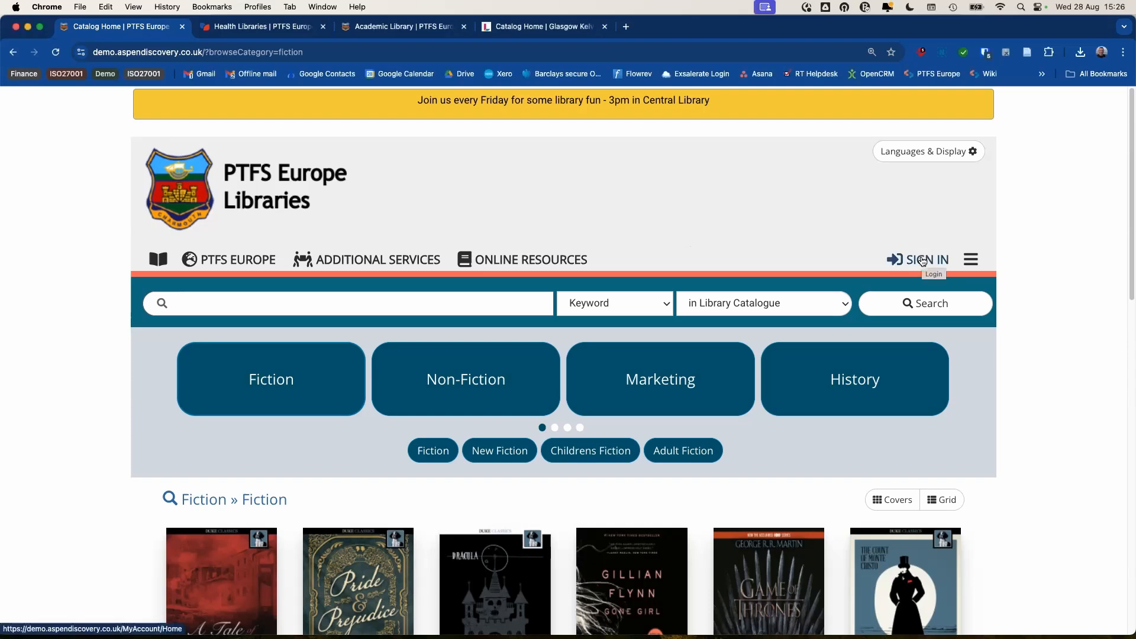
{"action": "left_click", "coordinate": [924, 261]}
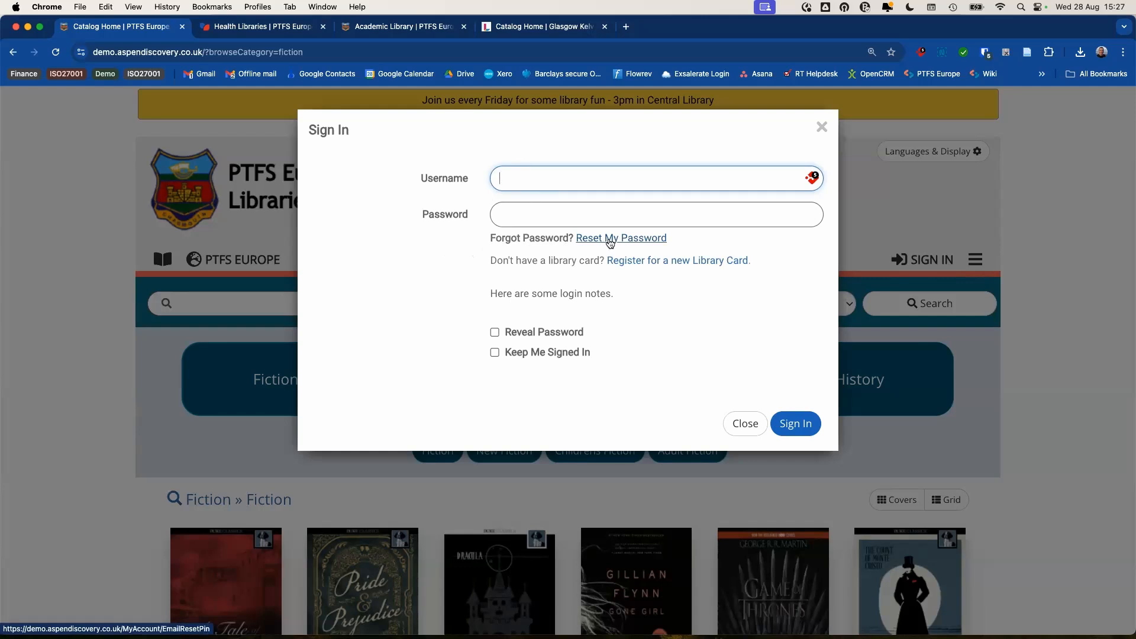
- Go from the Sign In dialog to the Reset My PIN page, review it, then reopen Sign In
{"action": "left_click", "coordinate": [610, 241]}
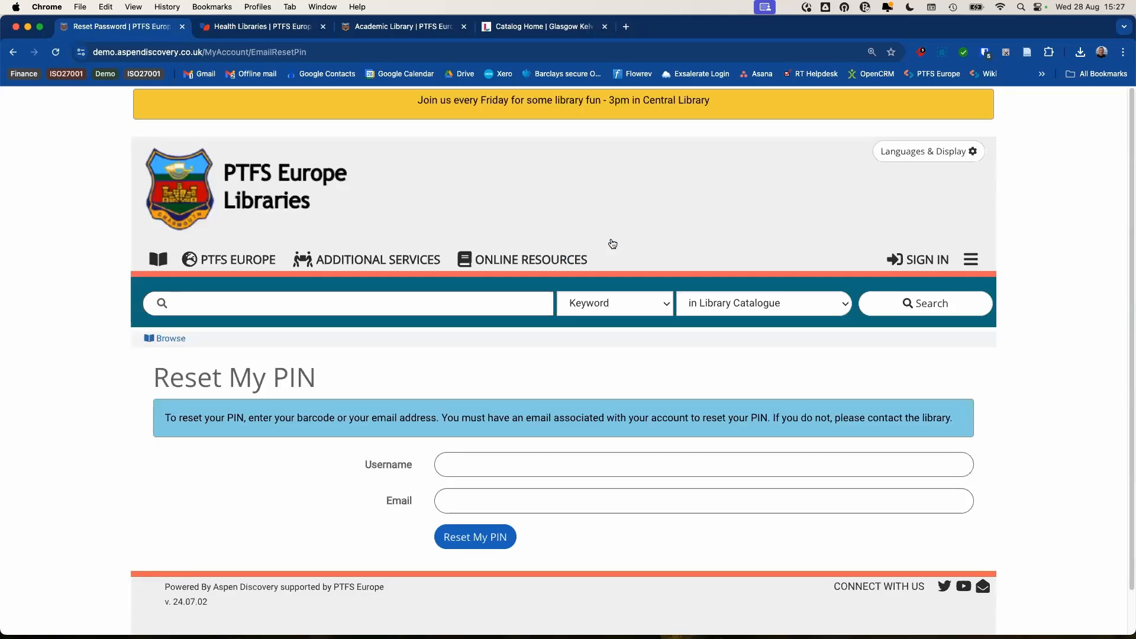
{"action": "scroll", "coordinate": [529, 401], "scroll_direction": "down", "scroll_amount": 1}
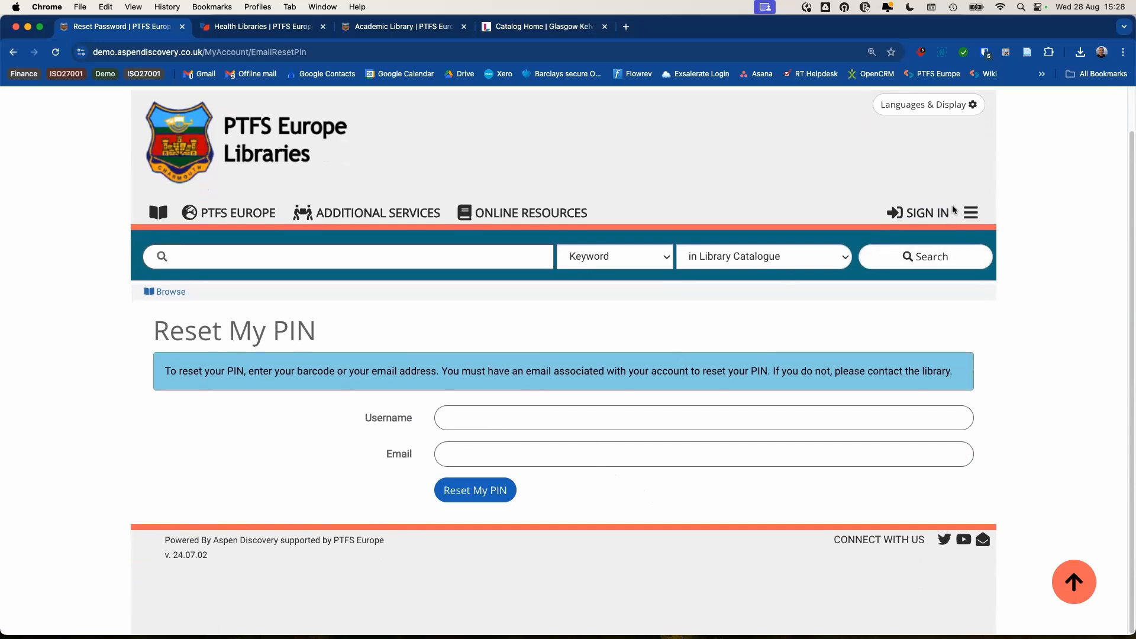
{"action": "left_click", "coordinate": [926, 213]}
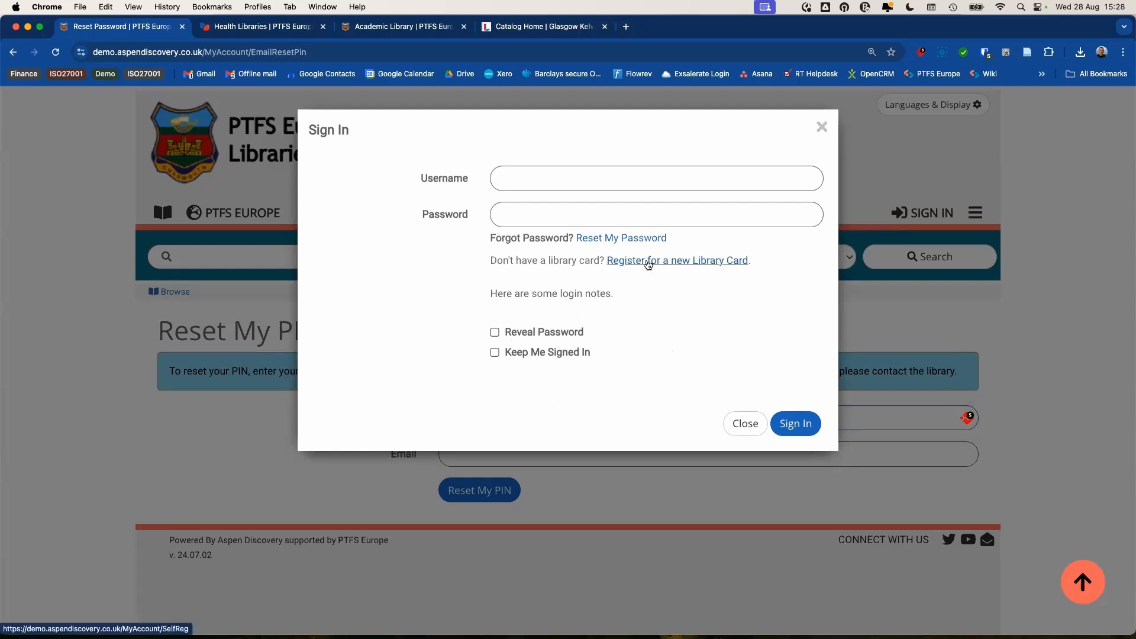
- Review the Register for a Library Card form: Identity, Main Address, Personal Details, Additional Information
{"action": "left_click", "coordinate": [651, 261]}
{"action": "scroll", "coordinate": [651, 243], "scroll_direction": "down", "scroll_amount": 5}
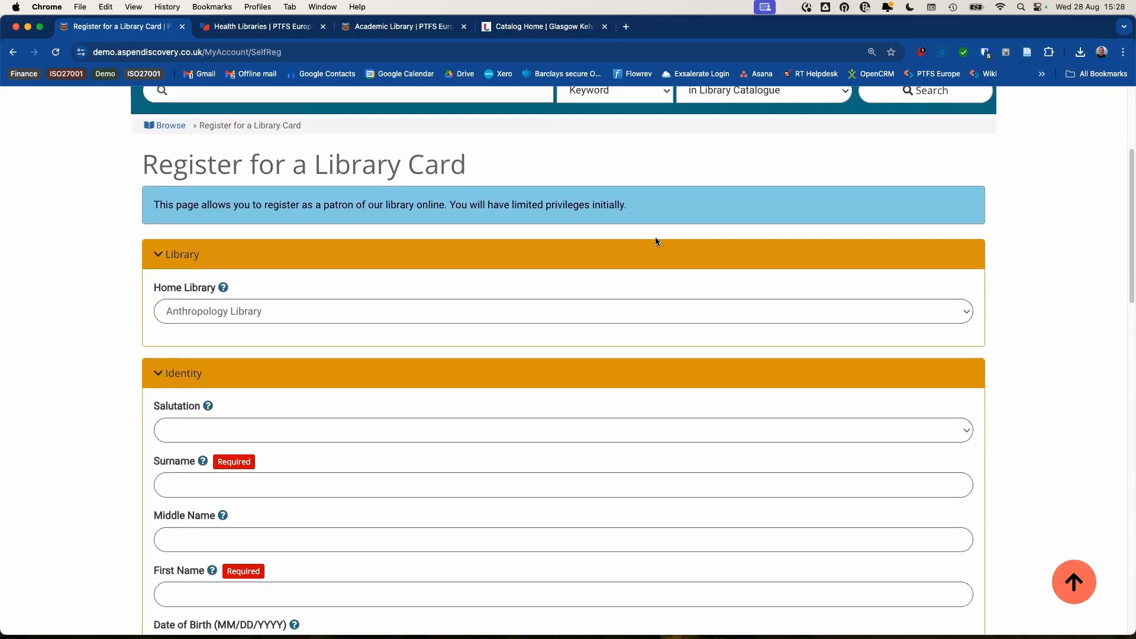
{"action": "scroll", "coordinate": [641, 233], "scroll_direction": "down", "scroll_amount": 1}
{"action": "scroll", "coordinate": [641, 236], "scroll_direction": "down", "scroll_amount": 1}
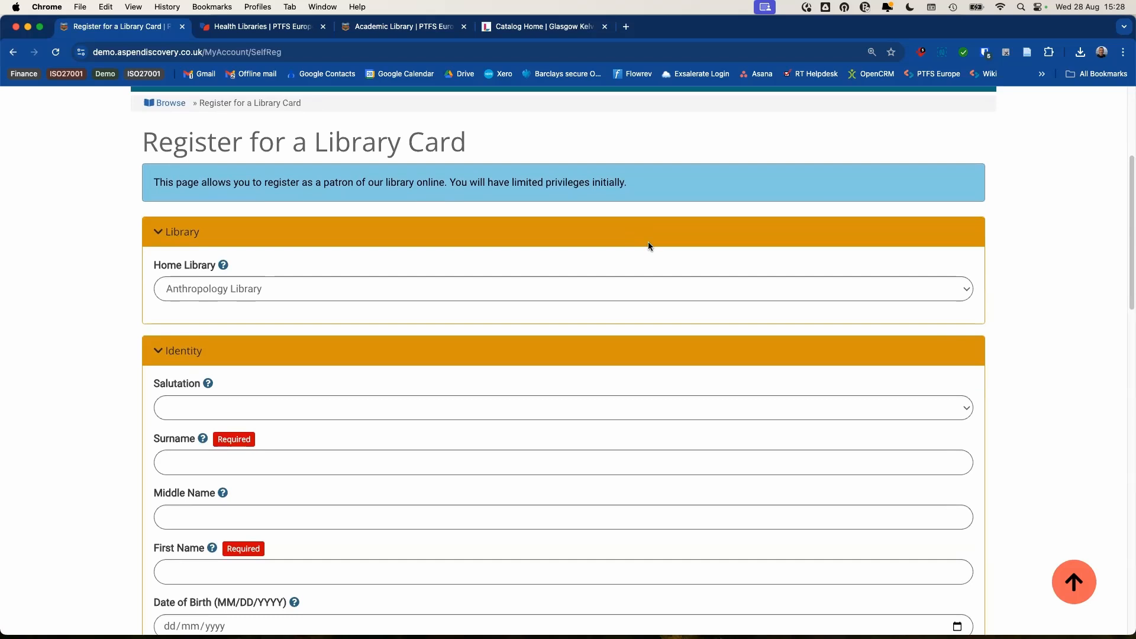
{"action": "scroll", "coordinate": [613, 245], "scroll_direction": "down", "scroll_amount": 1}
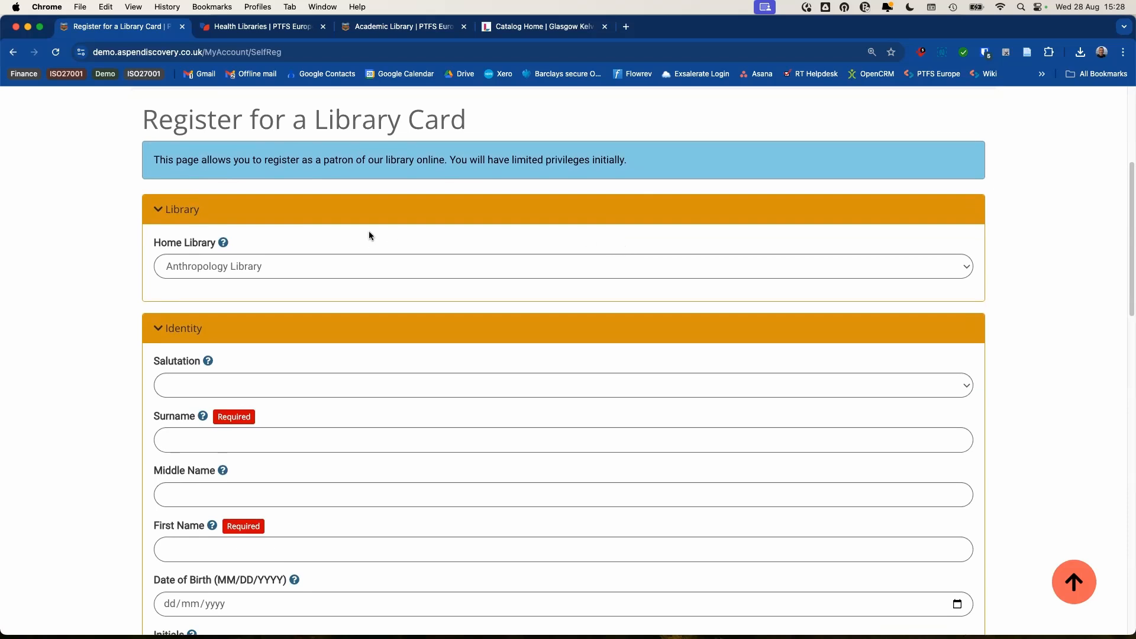
{"action": "scroll", "coordinate": [222, 231], "scroll_direction": "down", "scroll_amount": 1}
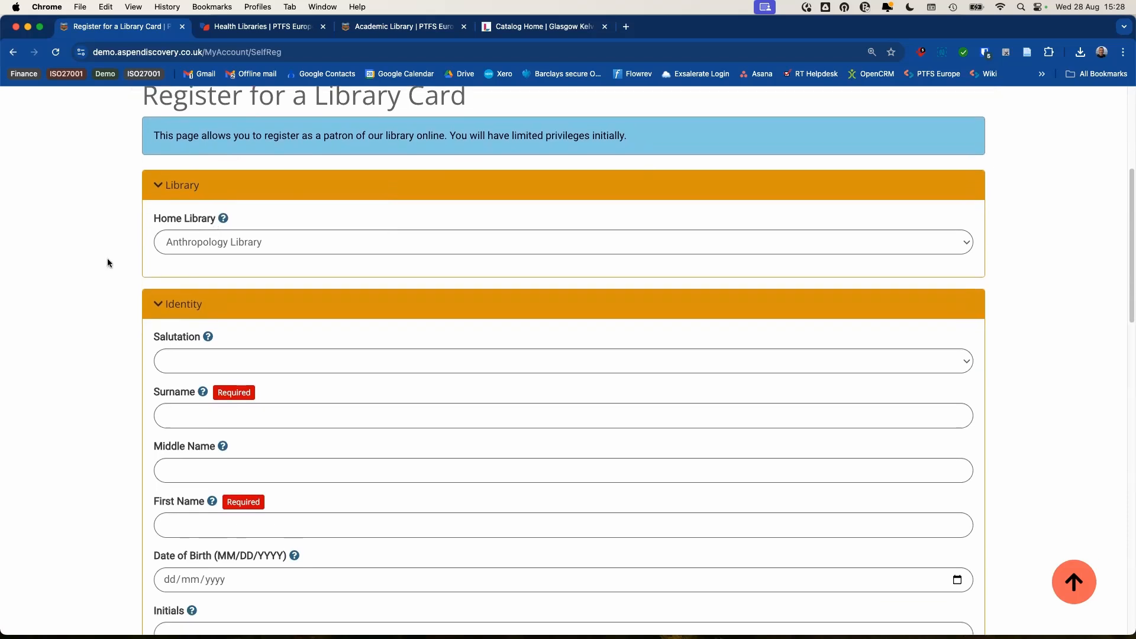
{"action": "scroll", "coordinate": [74, 261], "scroll_direction": "down", "scroll_amount": 1}
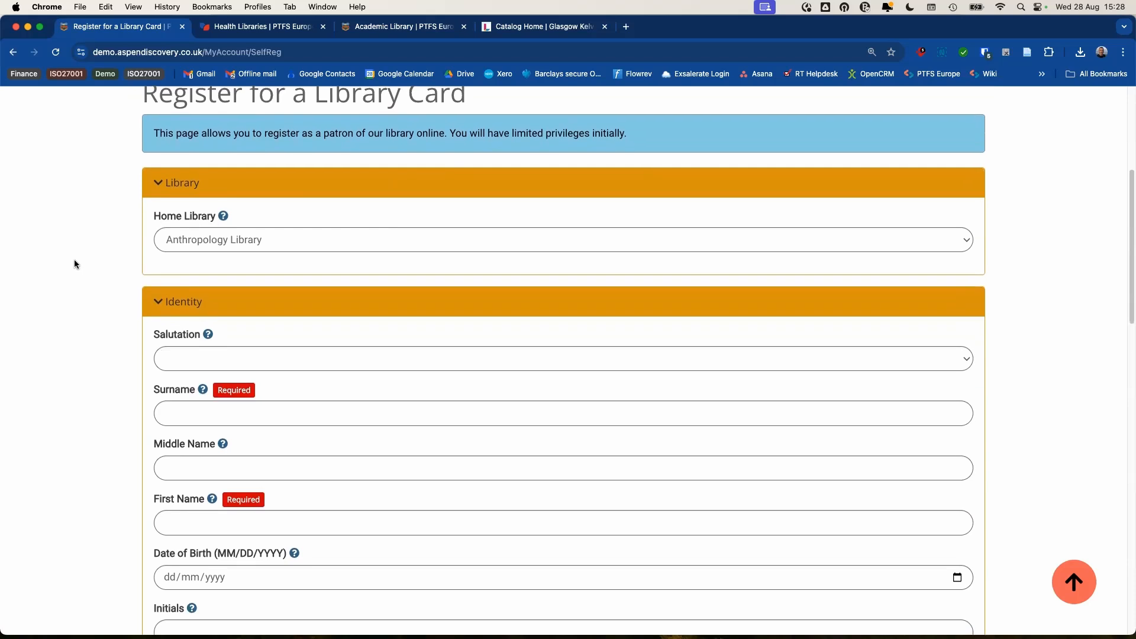
{"action": "scroll", "coordinate": [76, 261], "scroll_direction": "down", "scroll_amount": 1}
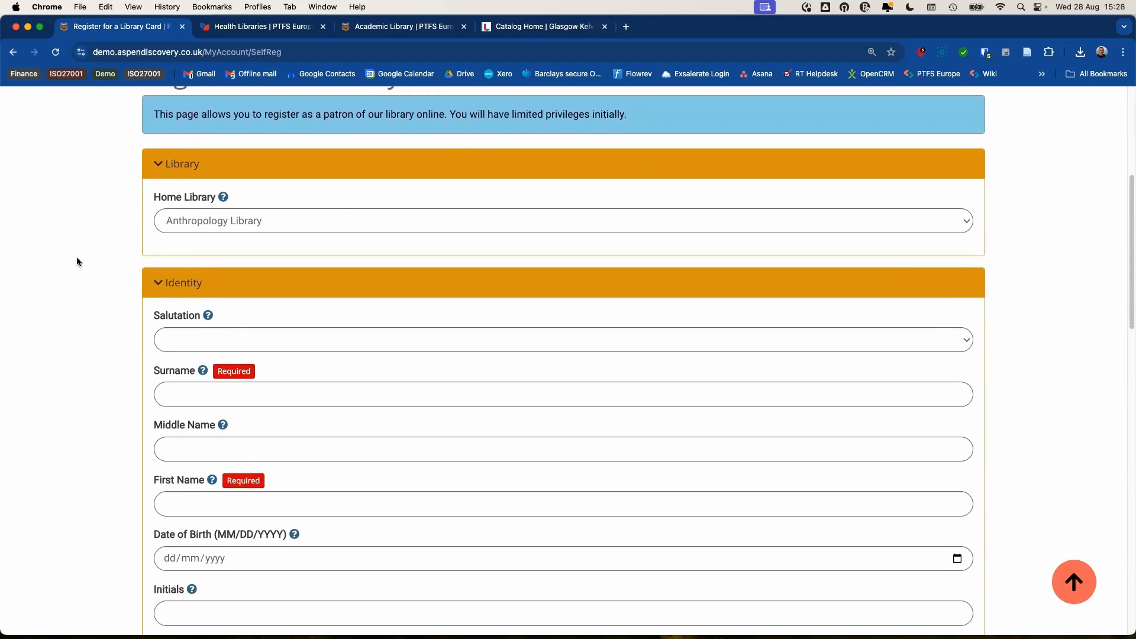
{"action": "scroll", "coordinate": [77, 262], "scroll_direction": "down", "scroll_amount": 5}
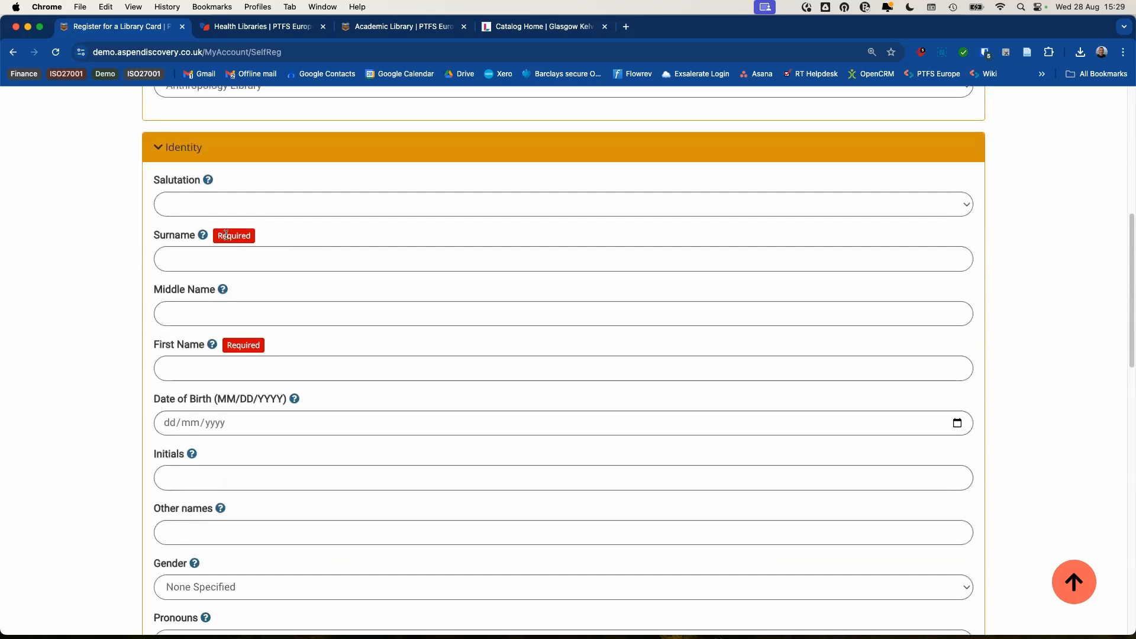
{"action": "scroll", "coordinate": [325, 236], "scroll_direction": "down", "scroll_amount": 15}
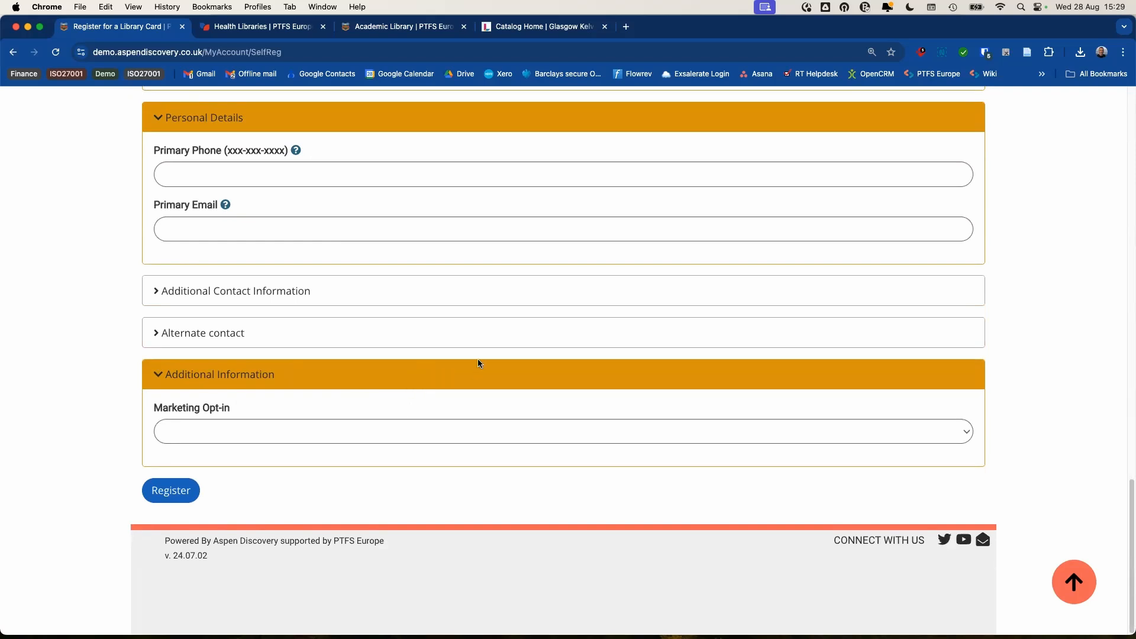
{"action": "scroll", "coordinate": [481, 363], "scroll_direction": "up", "scroll_amount": 10}
{"action": "scroll", "coordinate": [485, 362], "scroll_direction": "down", "scroll_amount": 10}
{"action": "scroll", "coordinate": [420, 324], "scroll_direction": "up", "scroll_amount": 20}
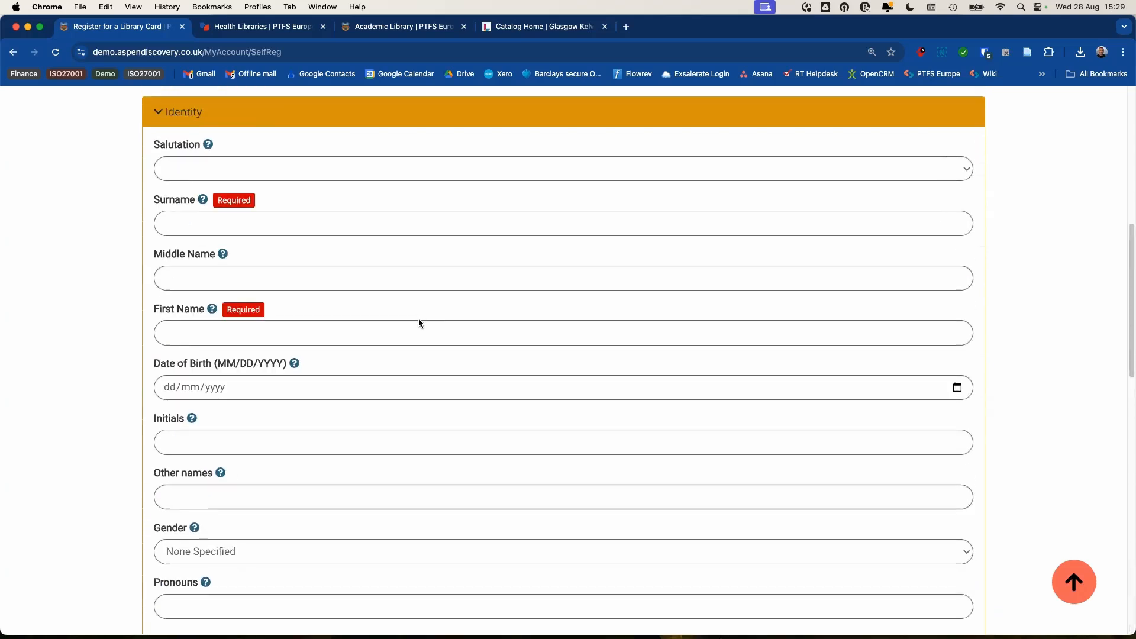
{"action": "scroll", "coordinate": [419, 322], "scroll_direction": "up", "scroll_amount": 10}
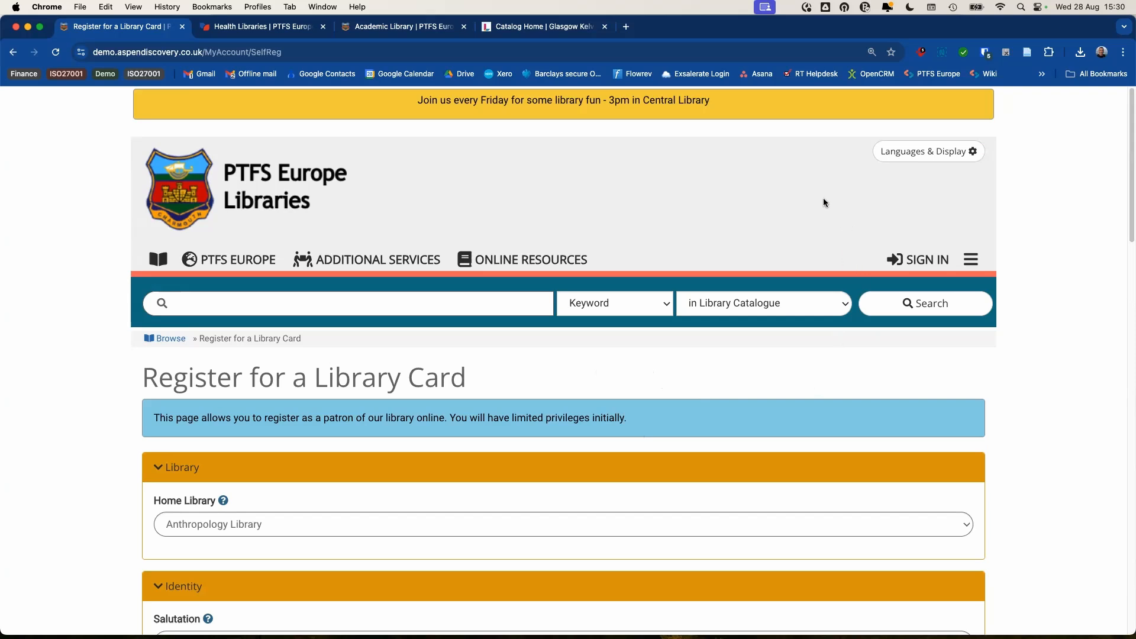
{"action": "left_click", "coordinate": [923, 259]}
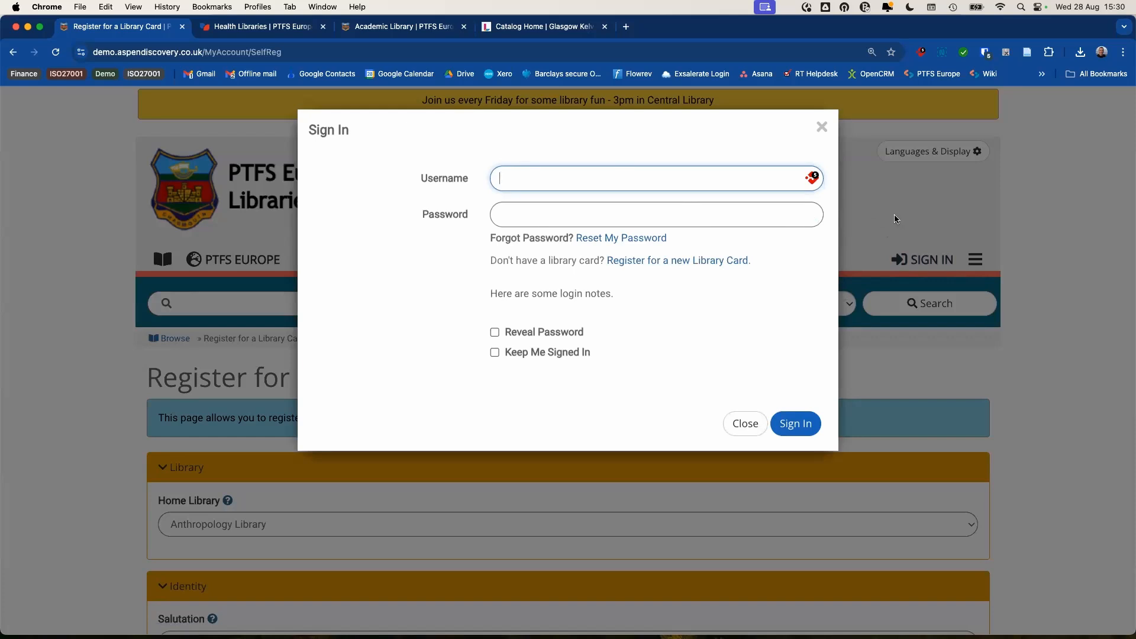
{"action": "left_click", "coordinate": [864, 223]}
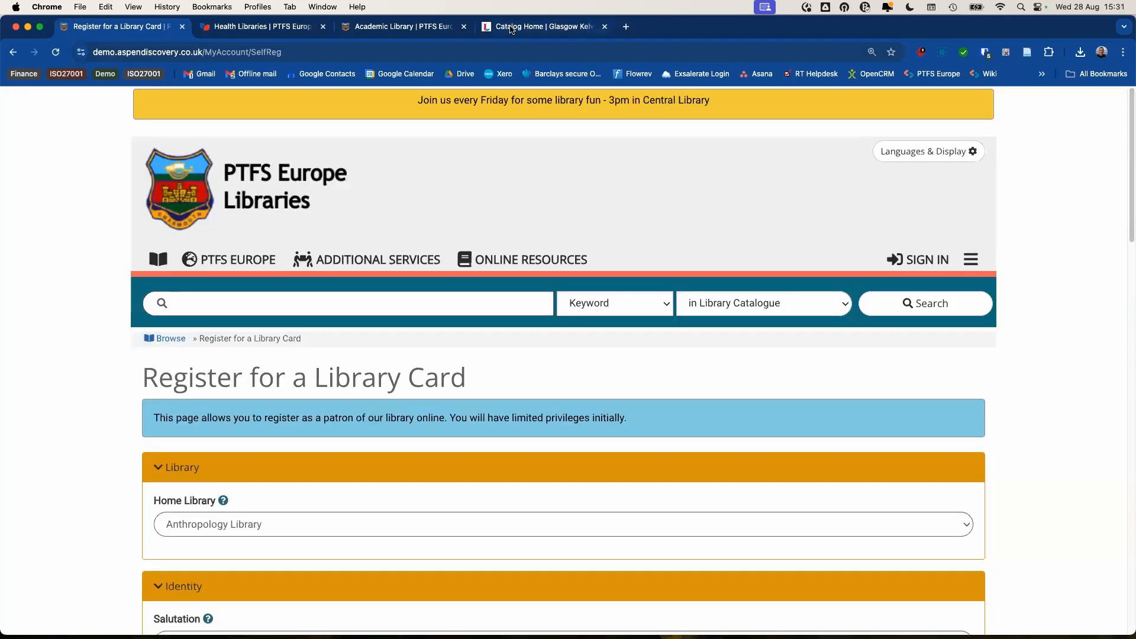
- Start signing in on the Glasgow Kelvin catalogue, then close the resulting Microsoft account sign-in tab
{"action": "left_click", "coordinate": [519, 30]}
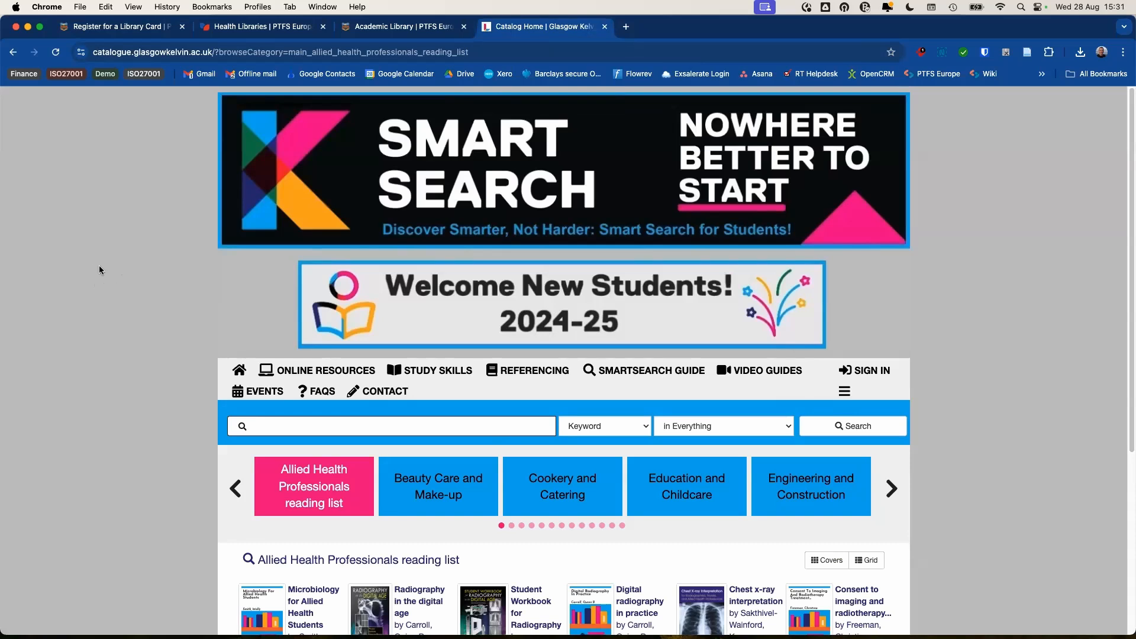
{"action": "scroll", "coordinate": [131, 270], "scroll_direction": "down", "scroll_amount": 2}
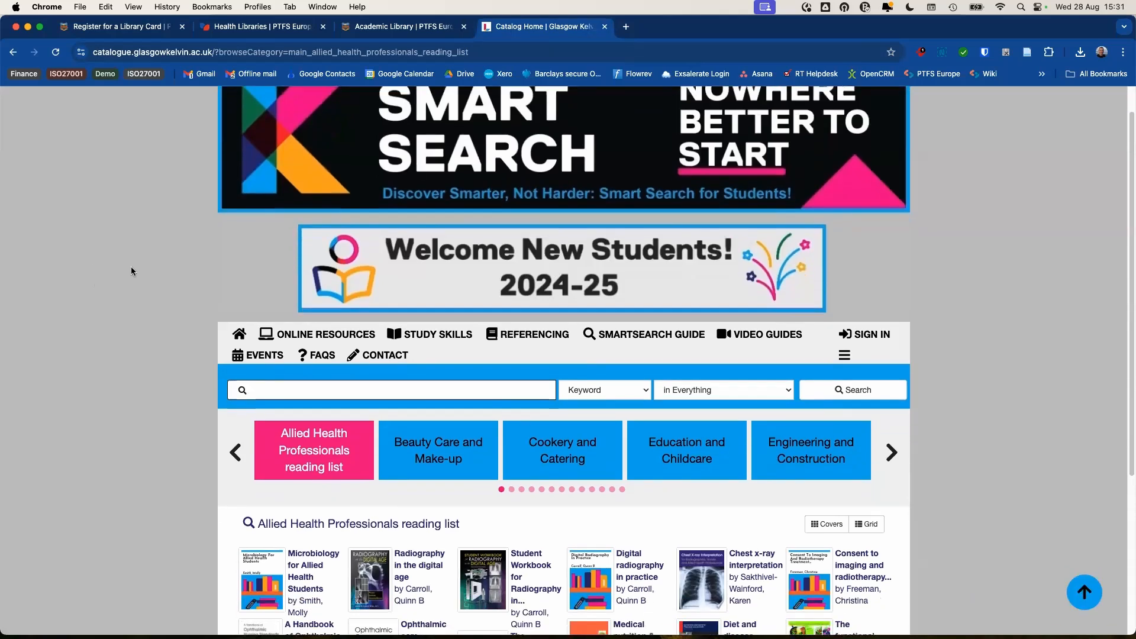
{"action": "scroll", "coordinate": [134, 270], "scroll_direction": "down", "scroll_amount": 1}
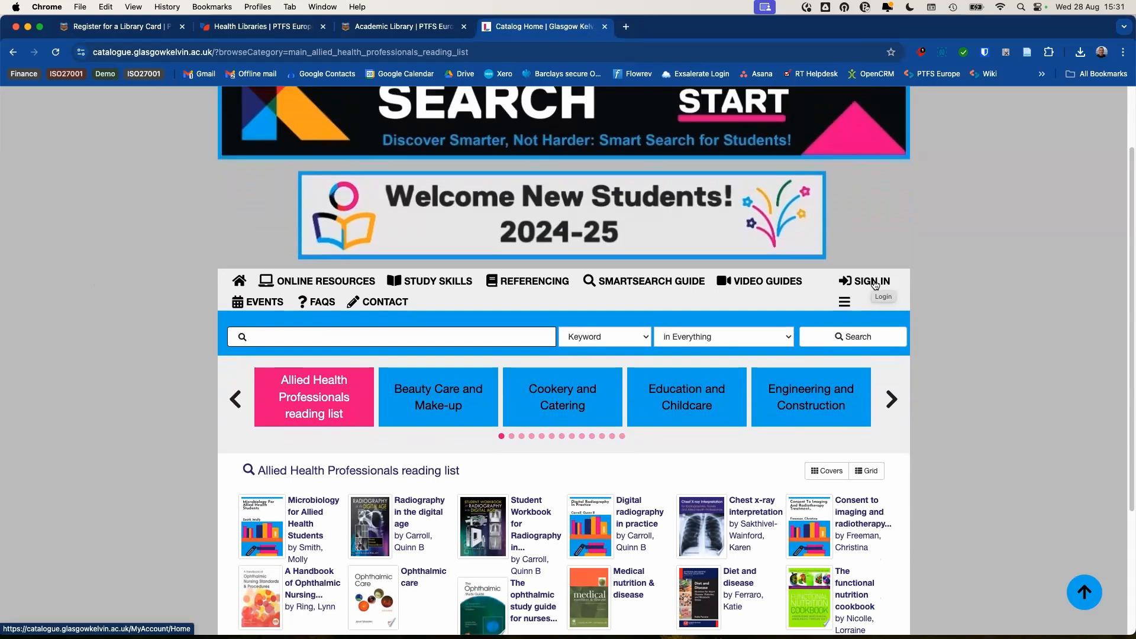
{"action": "left_click", "coordinate": [875, 285]}
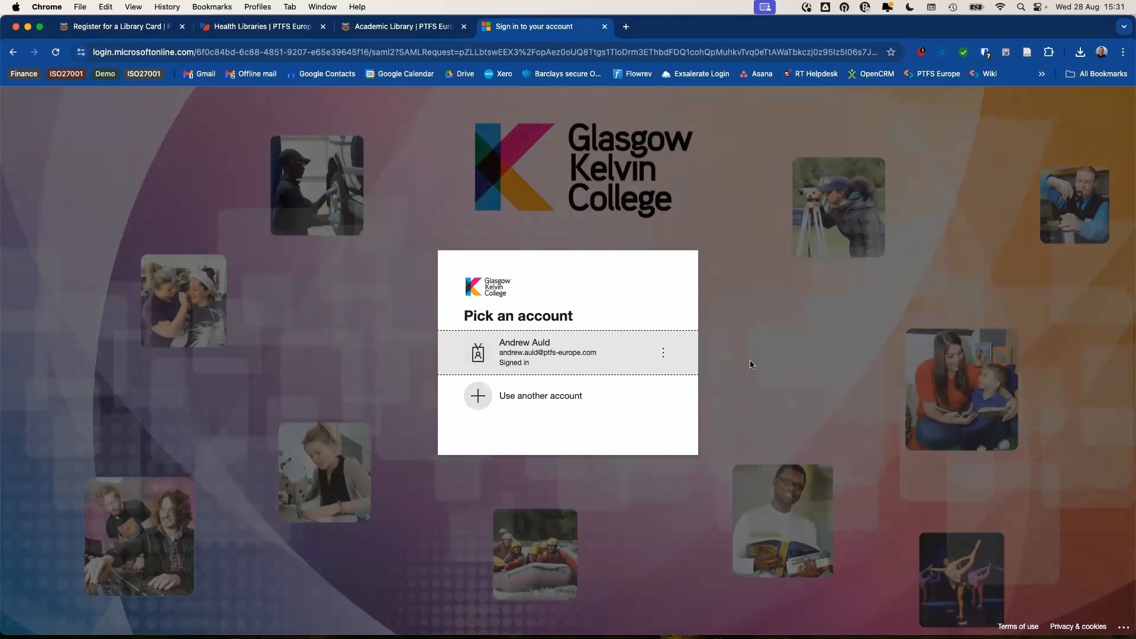
{"action": "left_click", "coordinate": [605, 27]}
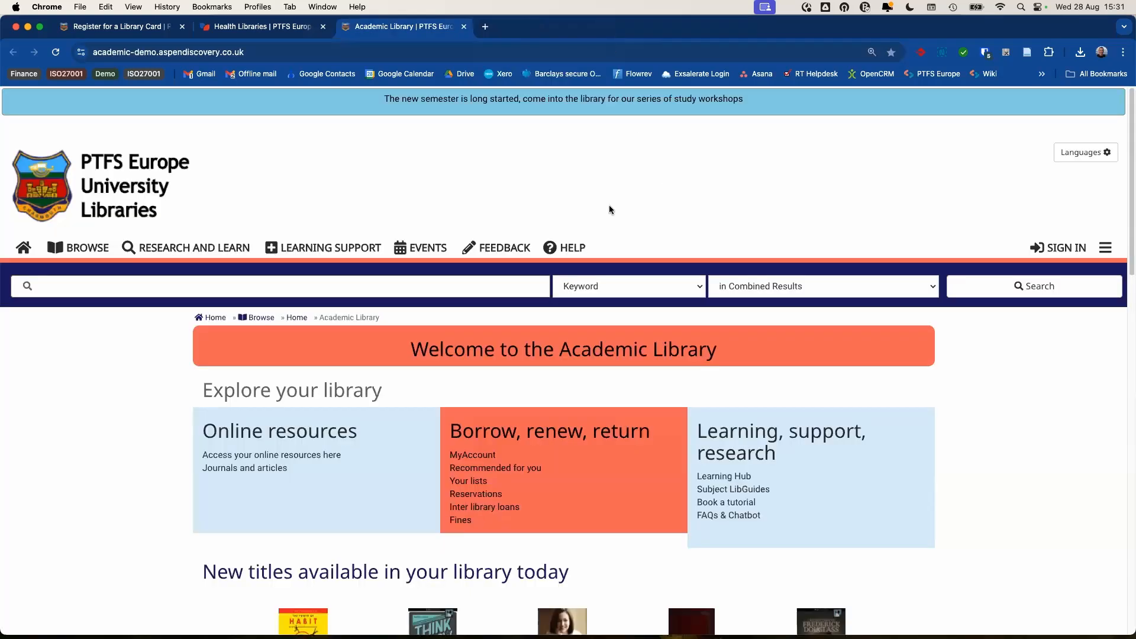
- Reopen the closed sign-in tab, then close the Glasgow Kelvin catalogue and return to the registration page
{"action": "right_click", "coordinate": [524, 31]}
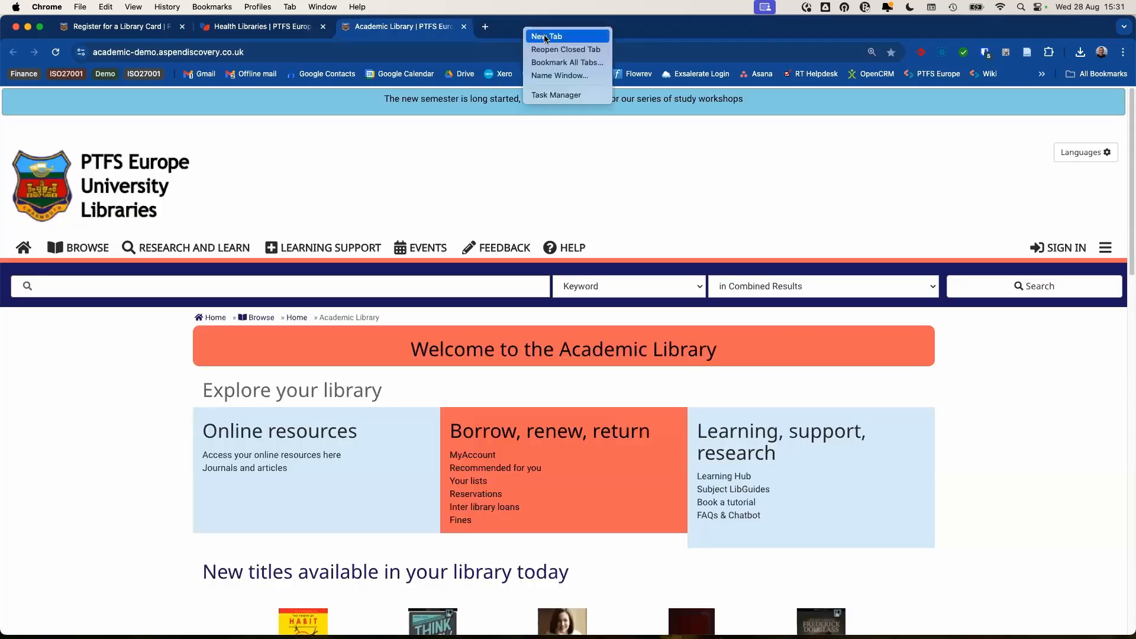
{"action": "left_click", "coordinate": [556, 50]}
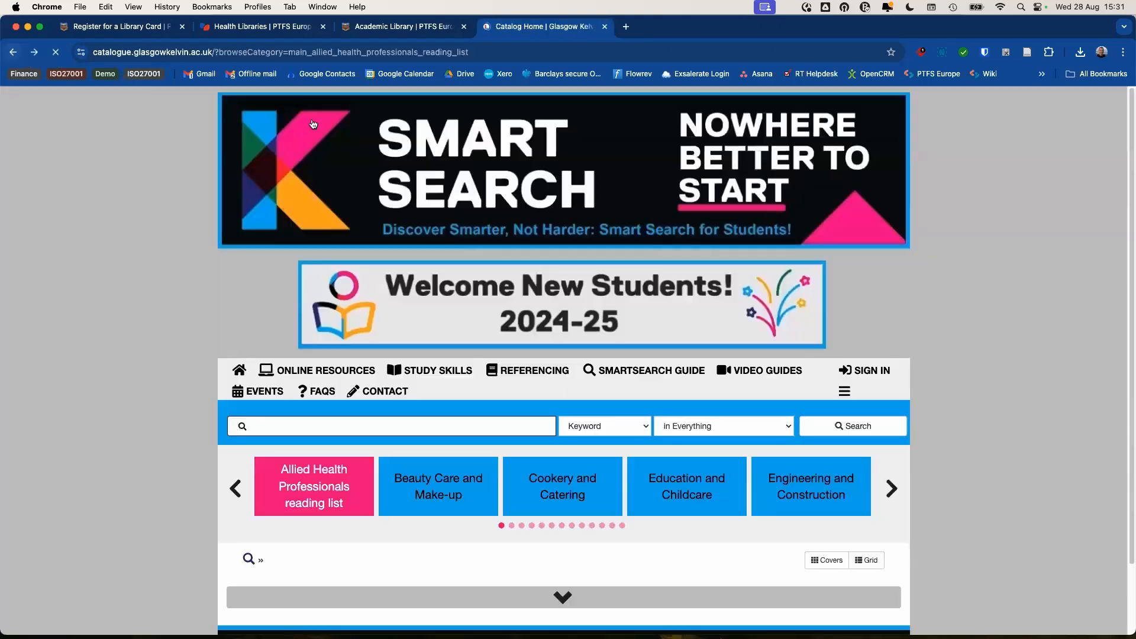
{"action": "scroll", "coordinate": [845, 282], "scroll_direction": "down", "scroll_amount": 2}
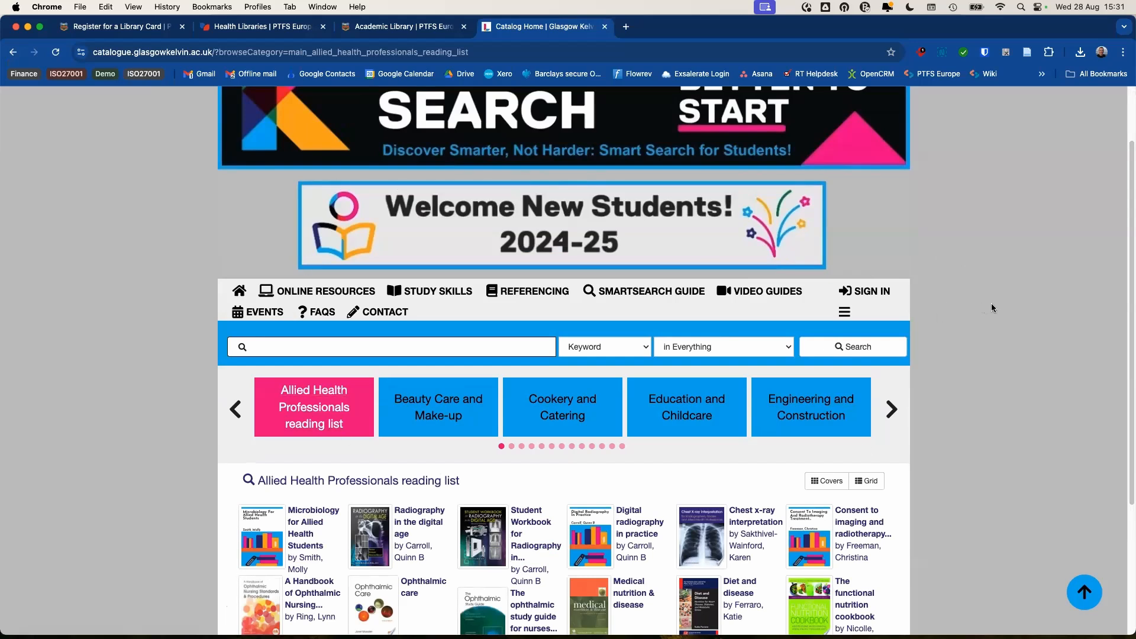
{"action": "left_click", "coordinate": [604, 28]}
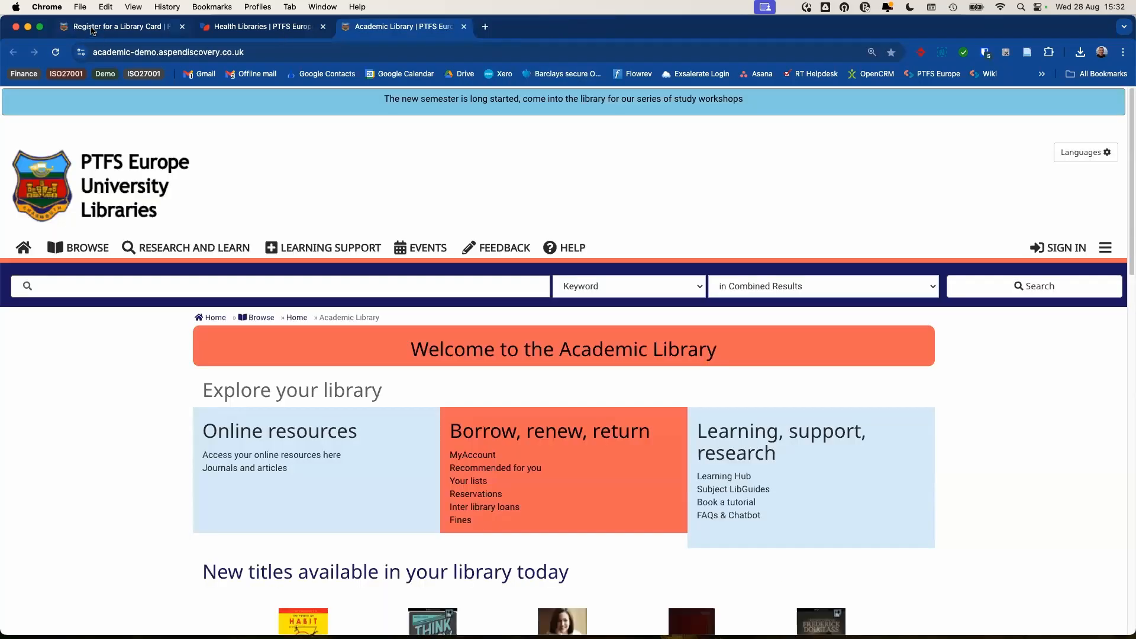
{"action": "key", "text": "ctrl+Tab"}
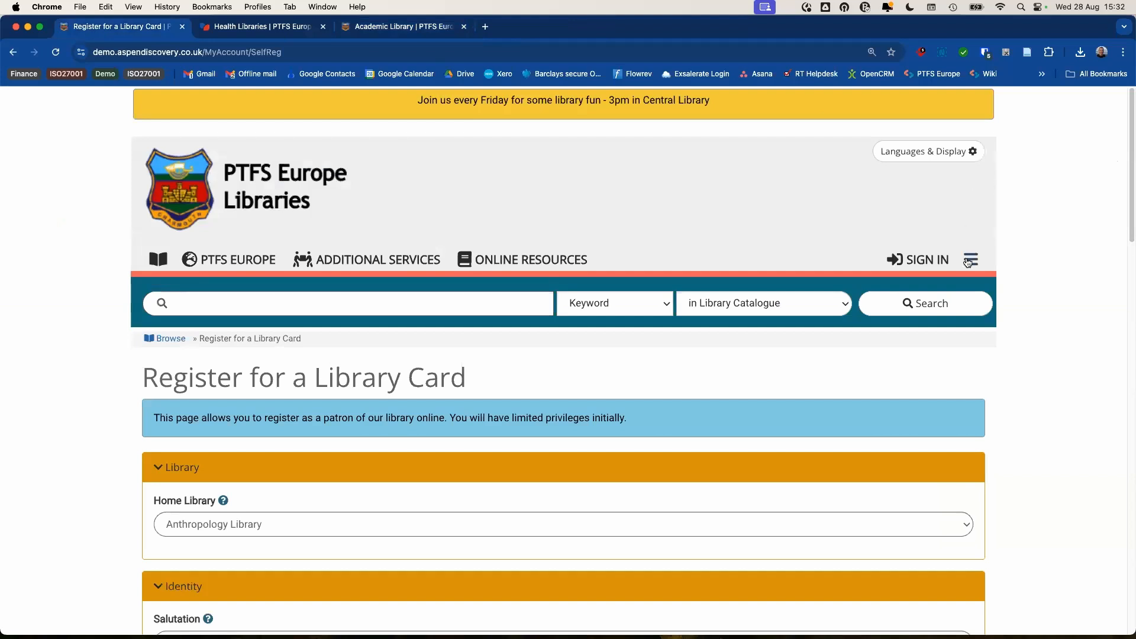
- Sign in with the Bitwarden-saved administrator credentials and go to the Aspen Administration home page
{"action": "left_click", "coordinate": [923, 260]}
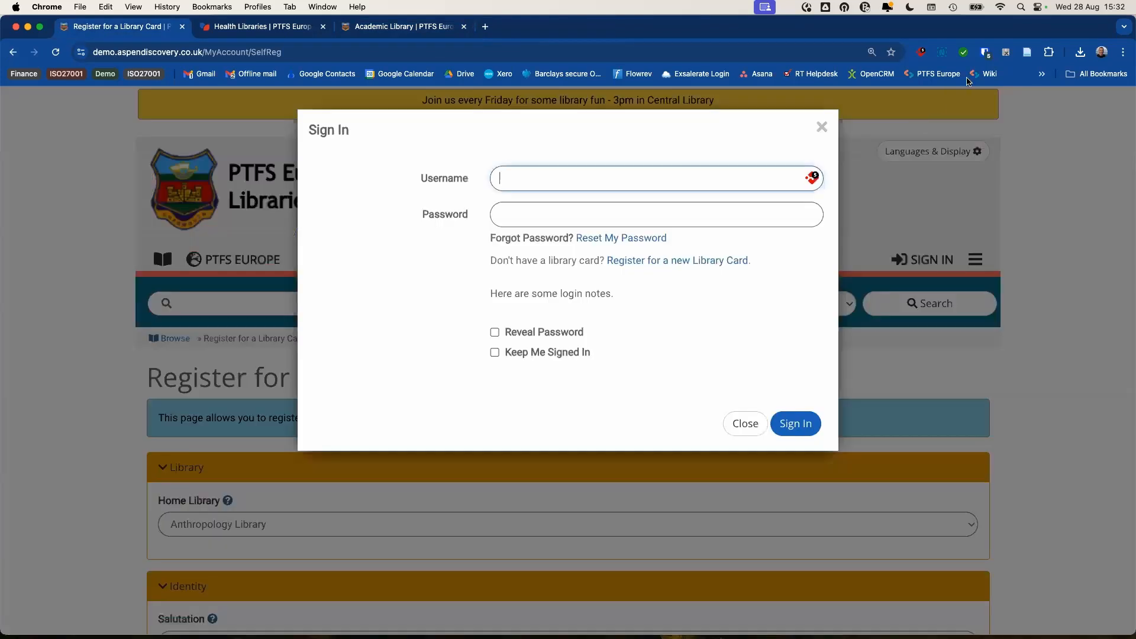
{"action": "left_click", "coordinate": [986, 53]}
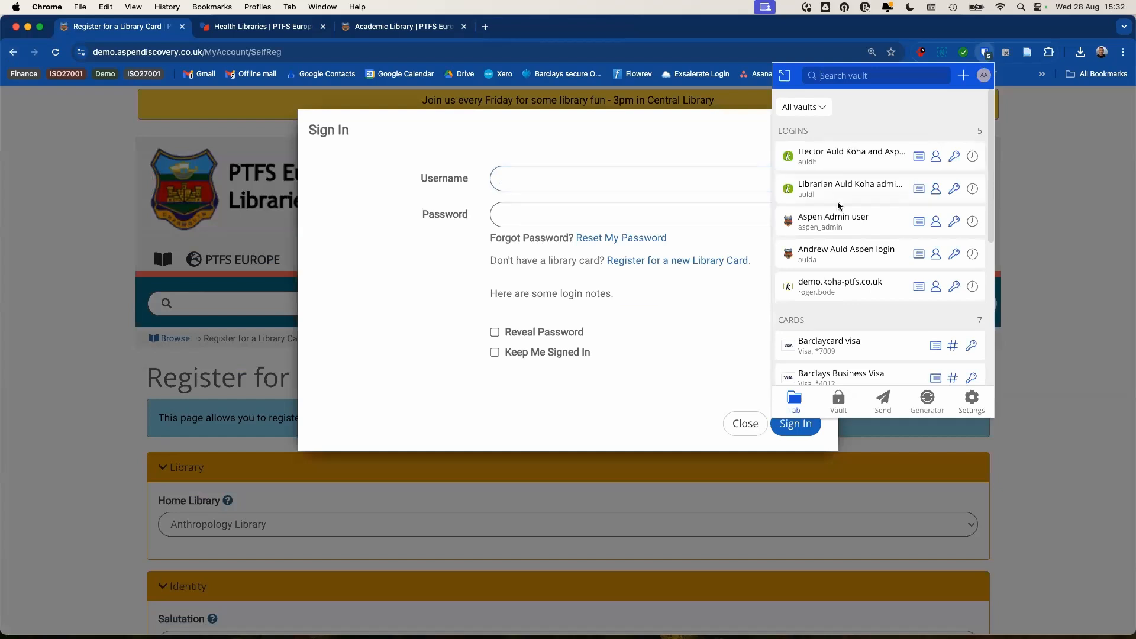
{"action": "left_click", "coordinate": [835, 225]}
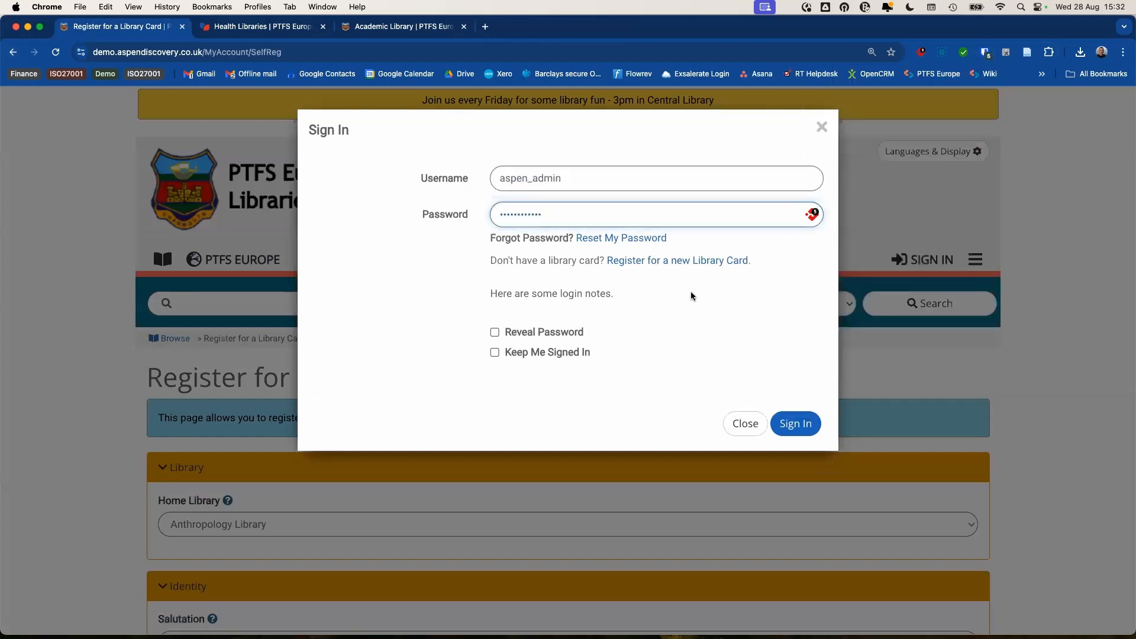
{"action": "left_click", "coordinate": [787, 421]}
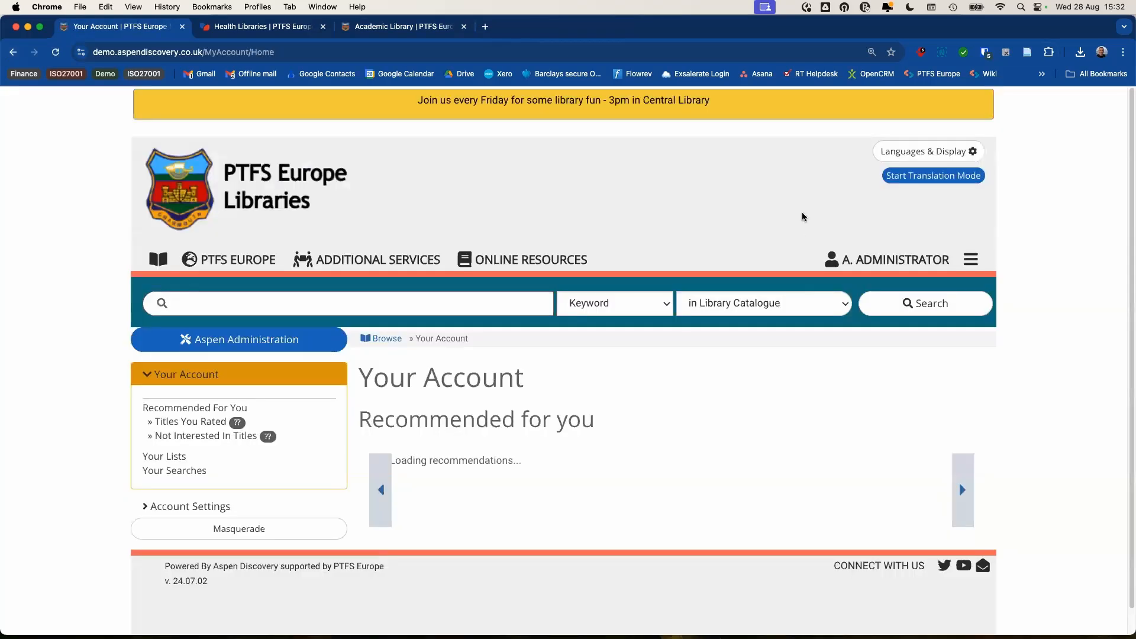
{"action": "left_click", "coordinate": [969, 264]}
{"action": "left_click", "coordinate": [891, 310]}
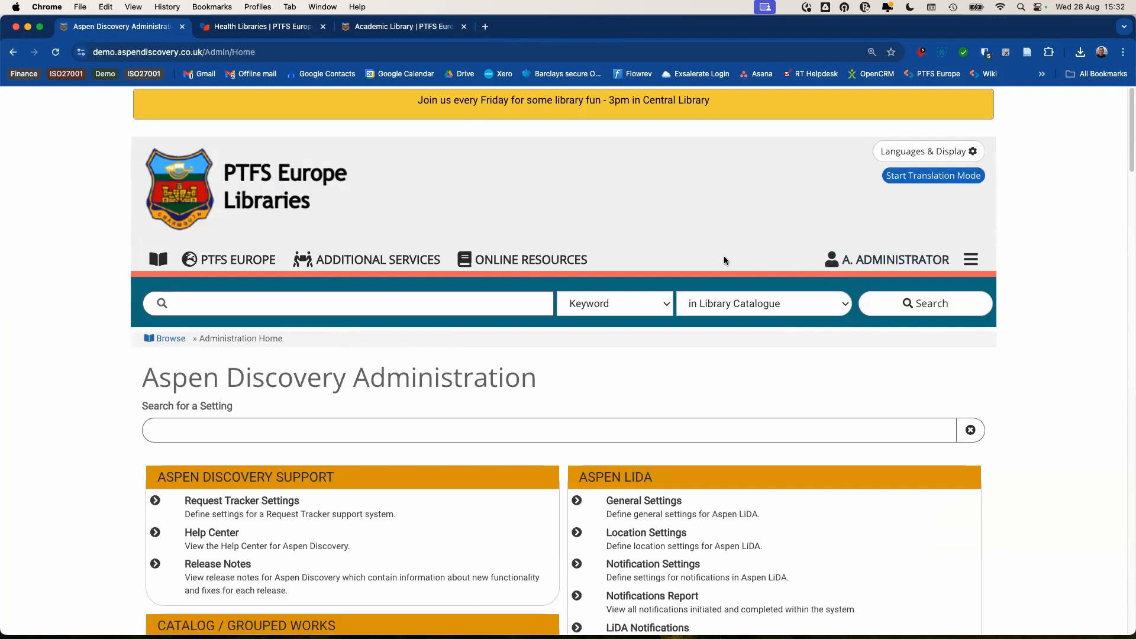
{"action": "scroll", "coordinate": [689, 259], "scroll_direction": "down", "scroll_amount": 2}
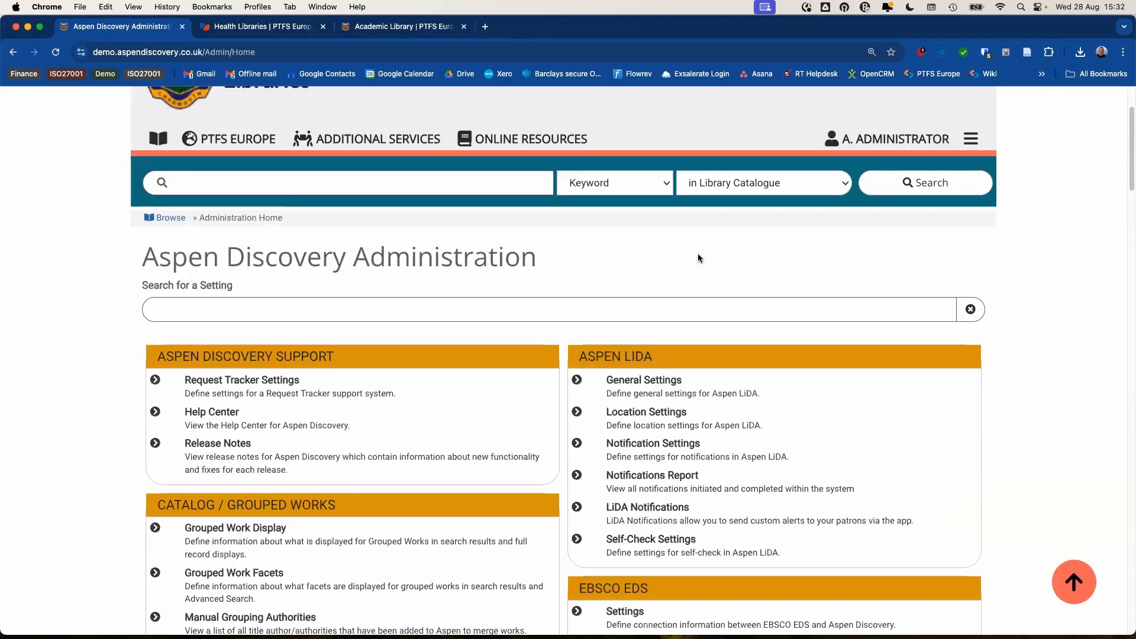
{"action": "scroll", "coordinate": [697, 254], "scroll_direction": "down", "scroll_amount": 3}
{"action": "scroll", "coordinate": [711, 250], "scroll_direction": "up", "scroll_amount": 1}
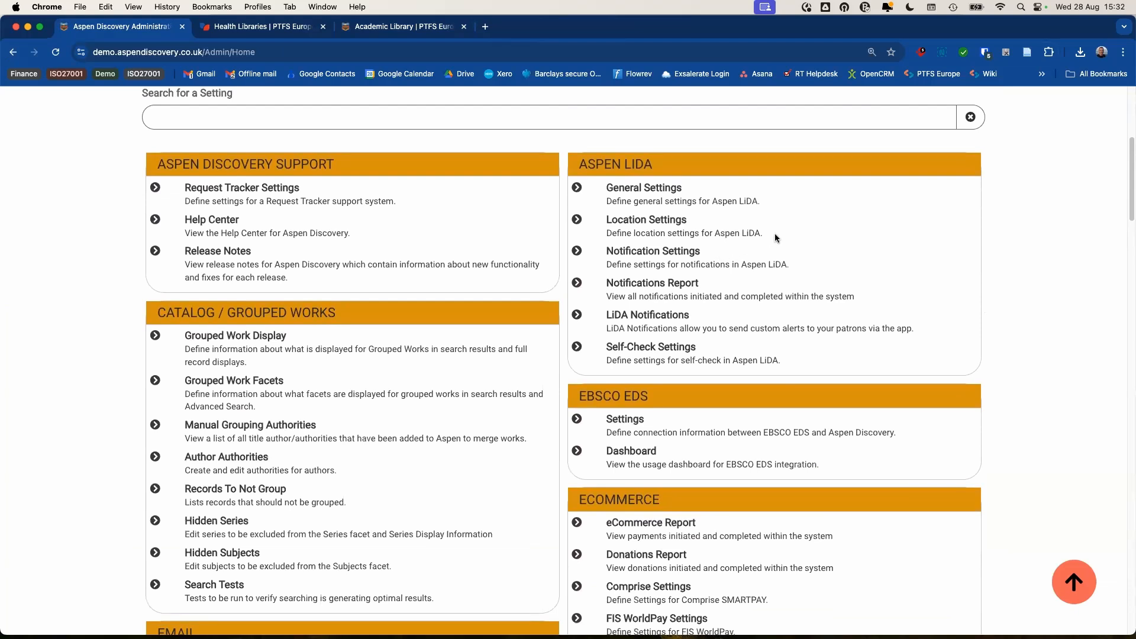
{"action": "scroll", "coordinate": [777, 238], "scroll_direction": "down", "scroll_amount": 2}
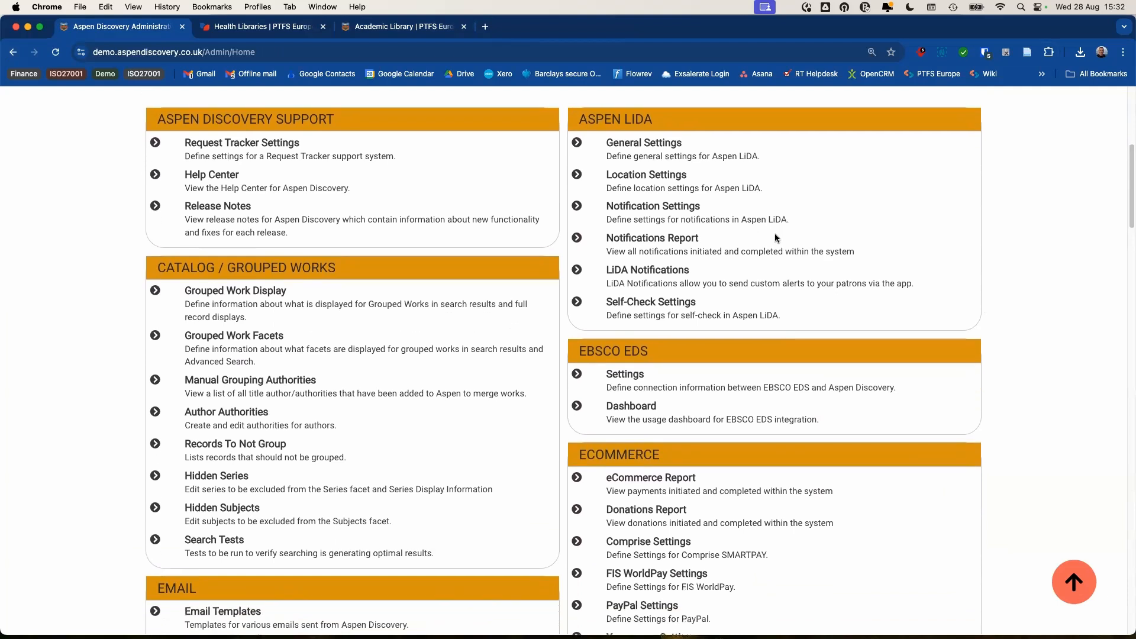
{"action": "scroll", "coordinate": [777, 237], "scroll_direction": "down", "scroll_amount": 5}
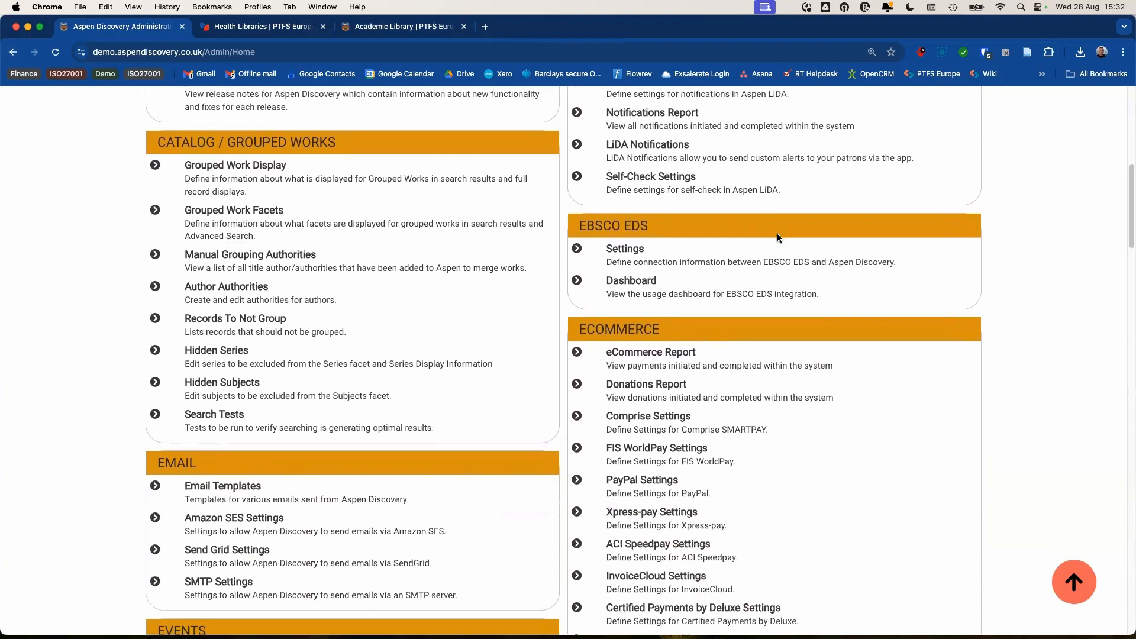
{"action": "scroll", "coordinate": [777, 267], "scroll_direction": "down", "scroll_amount": 1}
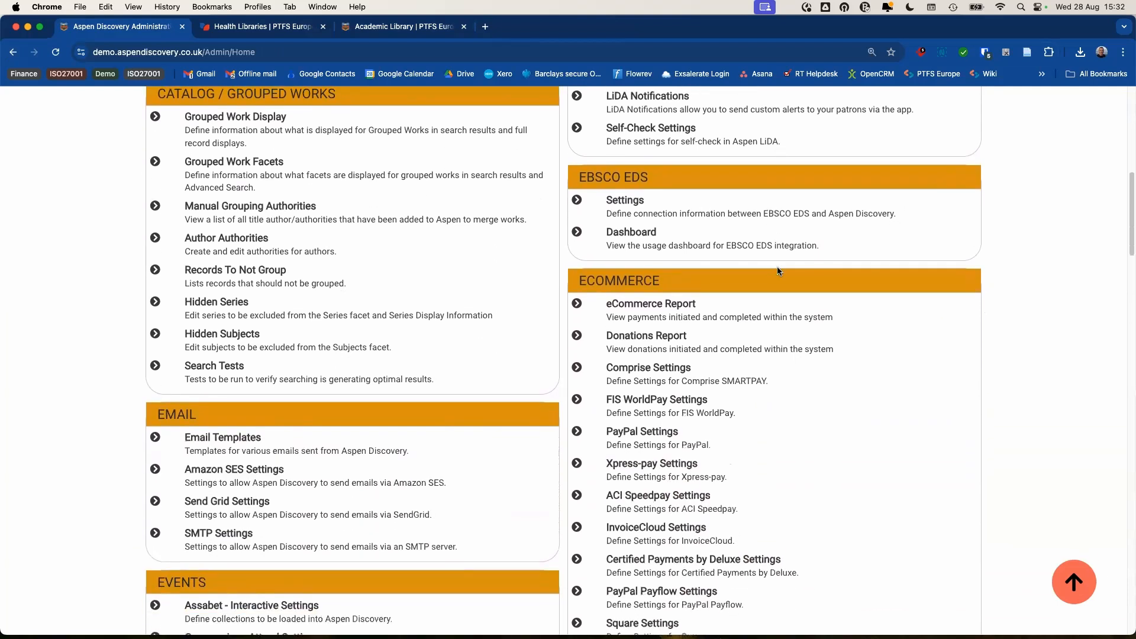
{"action": "scroll", "coordinate": [773, 267], "scroll_direction": "down", "scroll_amount": 6}
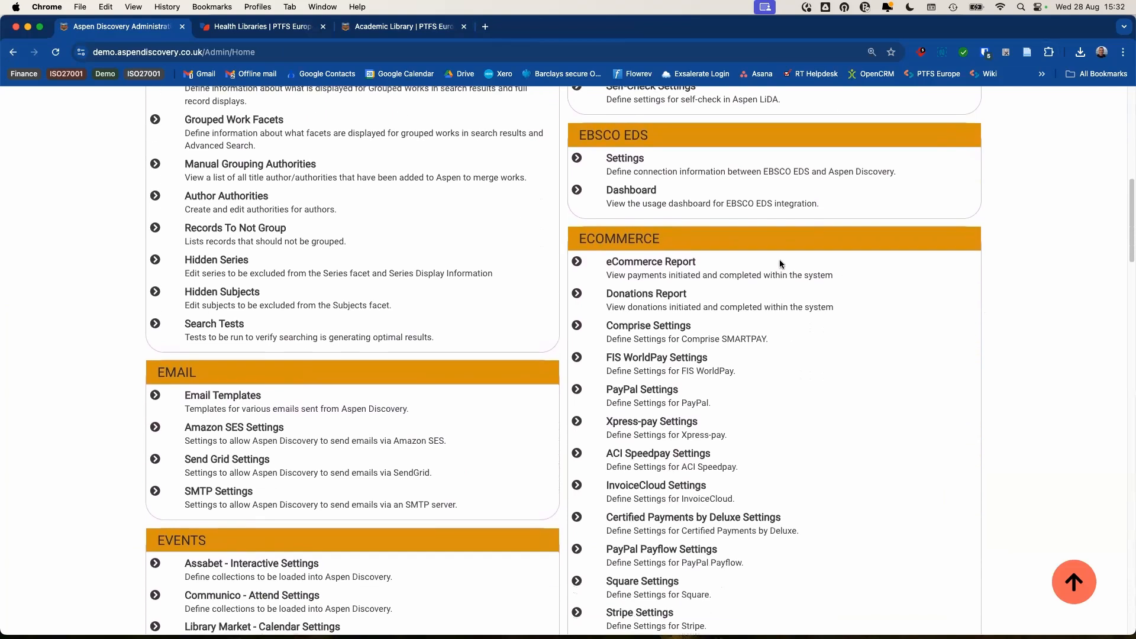
{"action": "scroll", "coordinate": [780, 266], "scroll_direction": "down", "scroll_amount": 9}
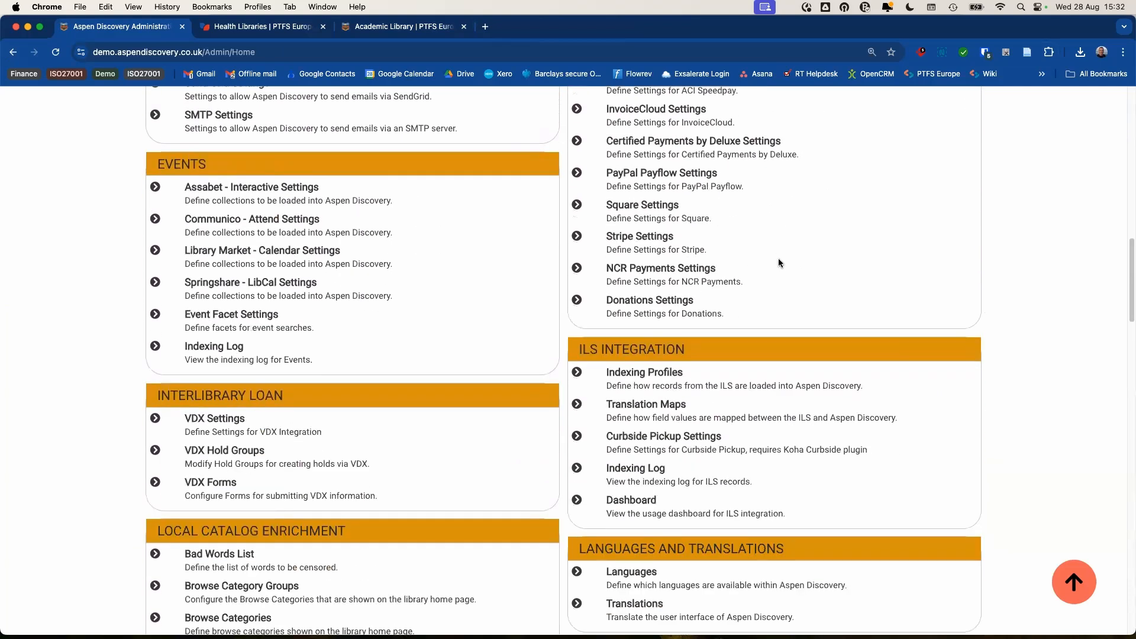
{"action": "scroll", "coordinate": [785, 257], "scroll_direction": "down", "scroll_amount": 5}
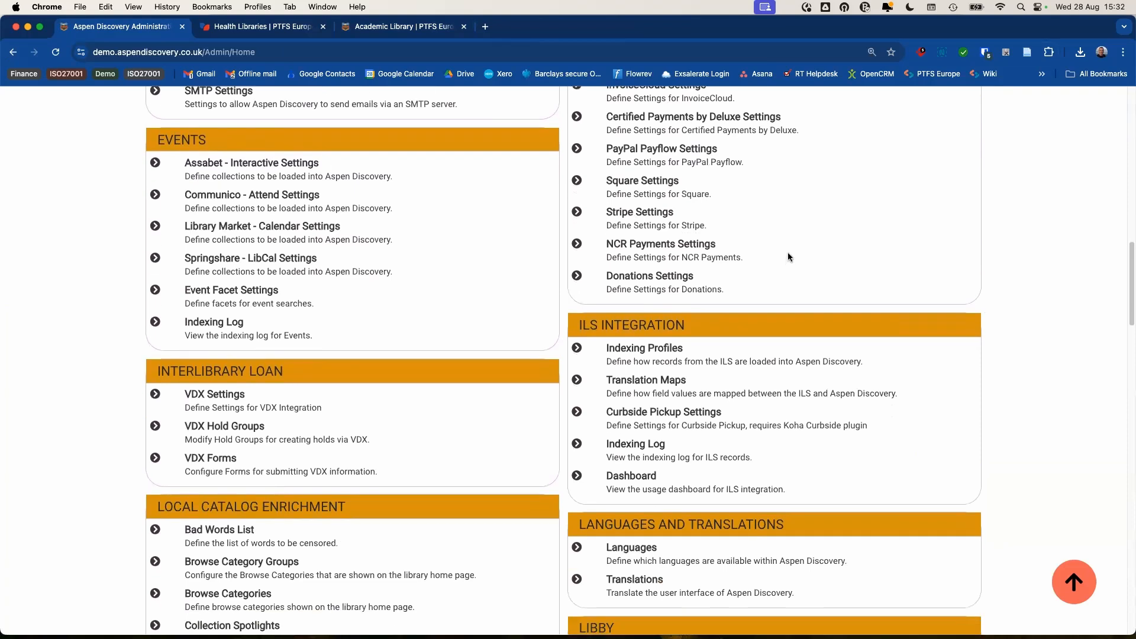
{"action": "scroll", "coordinate": [785, 253], "scroll_direction": "down", "scroll_amount": 20}
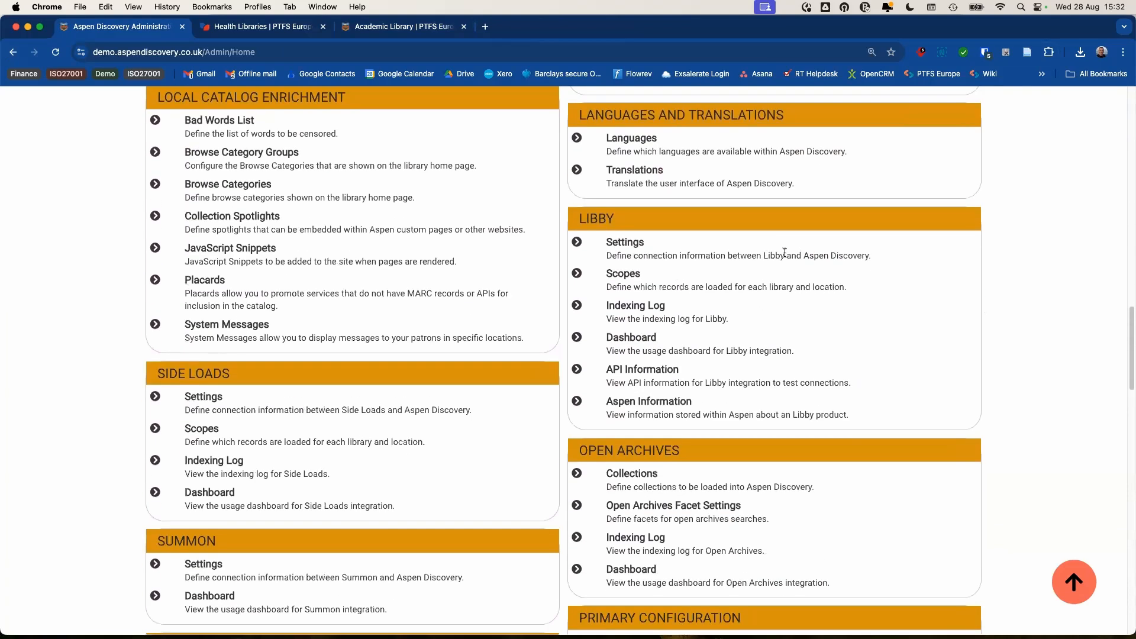
{"action": "scroll", "coordinate": [783, 253], "scroll_direction": "down", "scroll_amount": 5}
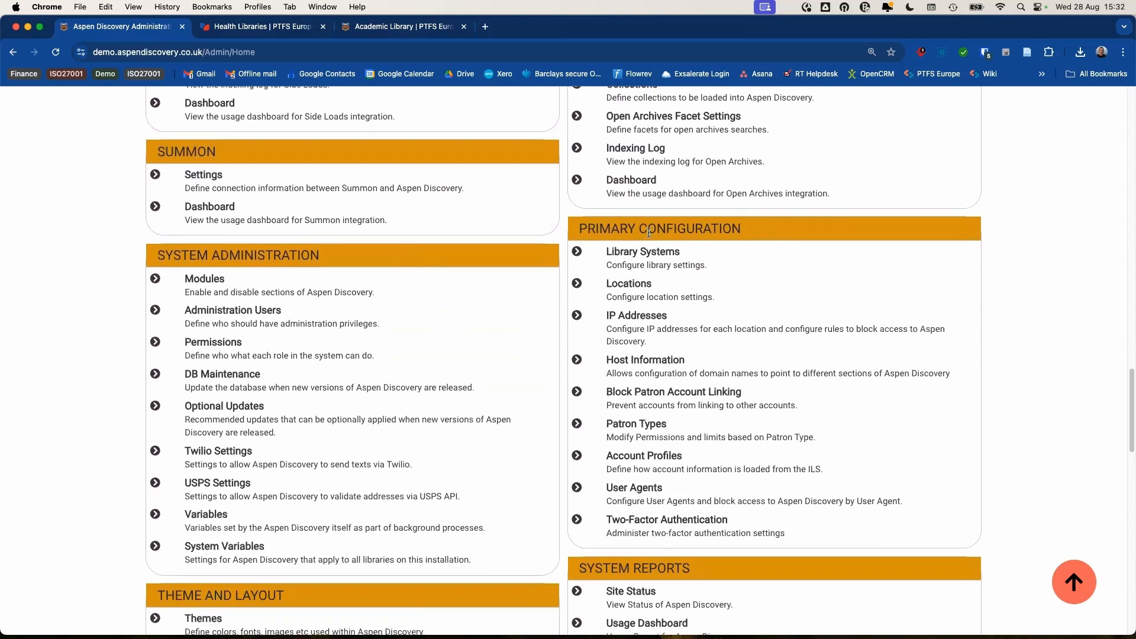
- Edit library system id 2 (PTFS Europe Main, subdomain demo) from Library Systems and scroll its settings
{"action": "left_click", "coordinate": [649, 253]}
{"action": "scroll", "coordinate": [485, 231], "scroll_direction": "down", "scroll_amount": 3}
{"action": "scroll", "coordinate": [485, 231], "scroll_direction": "down", "scroll_amount": 3}
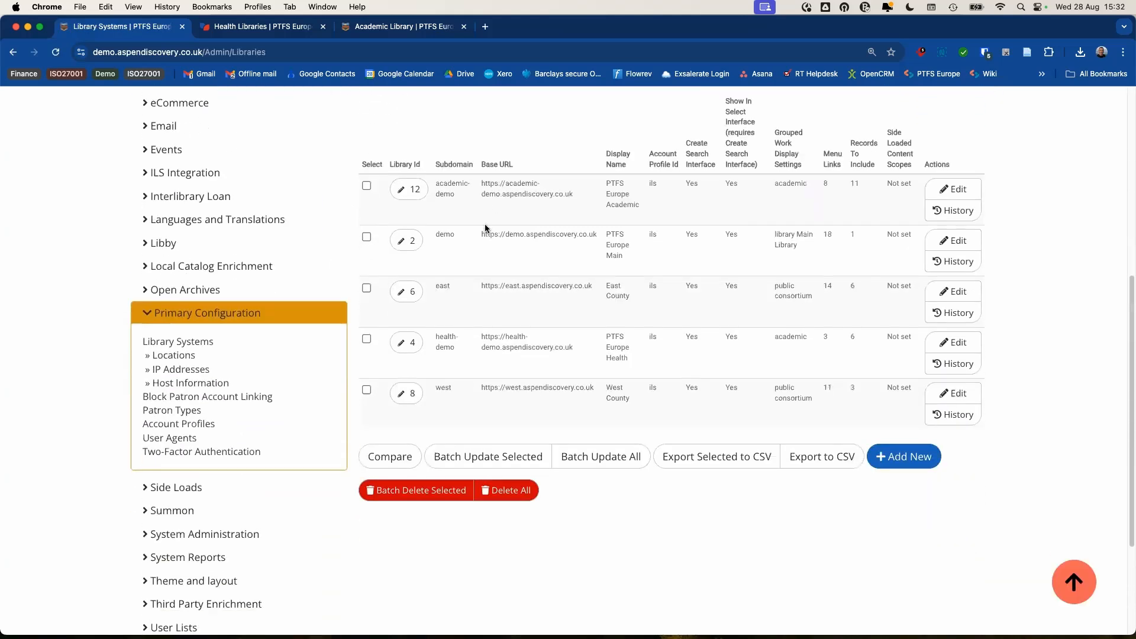
{"action": "left_click", "coordinate": [400, 240]}
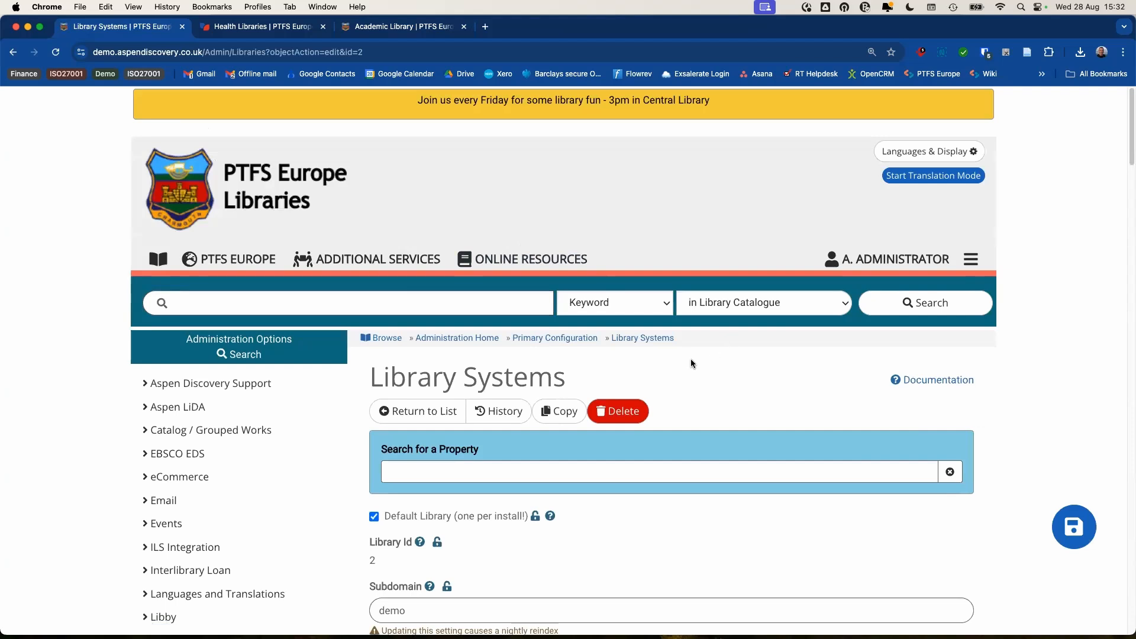
{"action": "scroll", "coordinate": [690, 359], "scroll_direction": "down", "scroll_amount": 2}
{"action": "scroll", "coordinate": [687, 320], "scroll_direction": "down", "scroll_amount": 5}
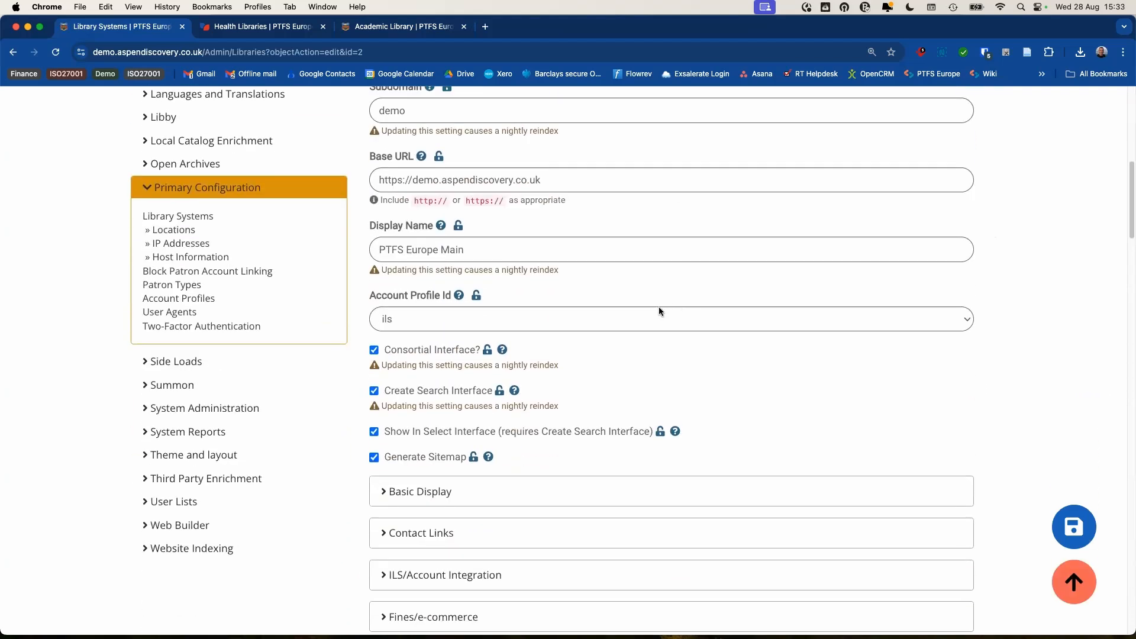
{"action": "scroll", "coordinate": [661, 307], "scroll_direction": "down", "scroll_amount": 2}
{"action": "scroll", "coordinate": [663, 289], "scroll_direction": "down", "scroll_amount": 1}
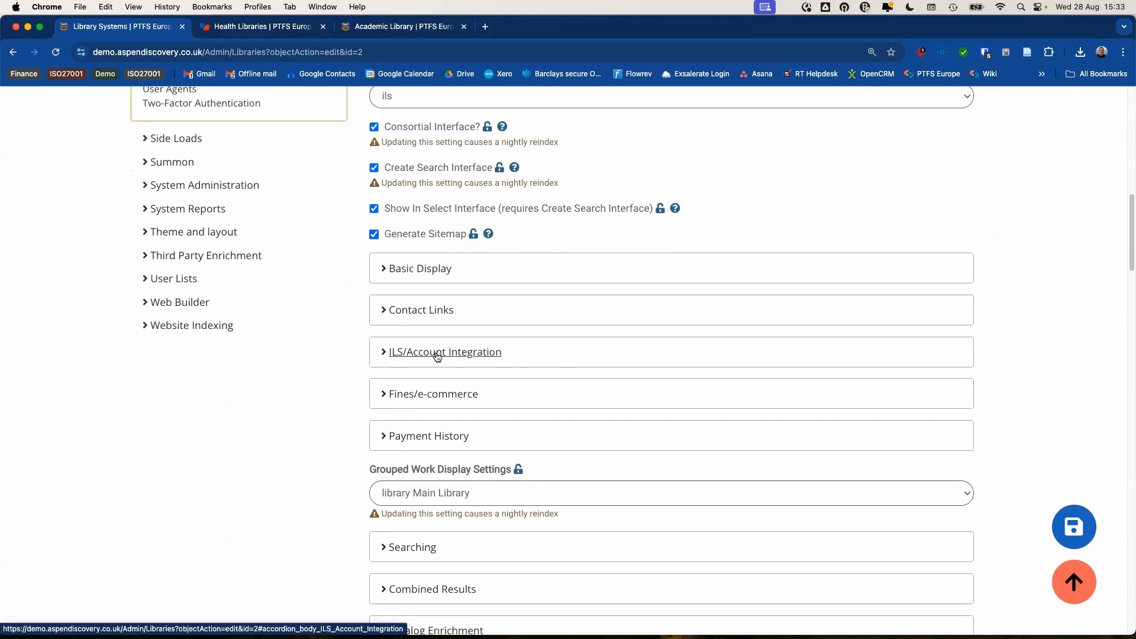
- Expand ILS/Account Integration and scroll through its subsections from Barcode to Masquerade Mode
{"action": "left_click", "coordinate": [437, 354]}
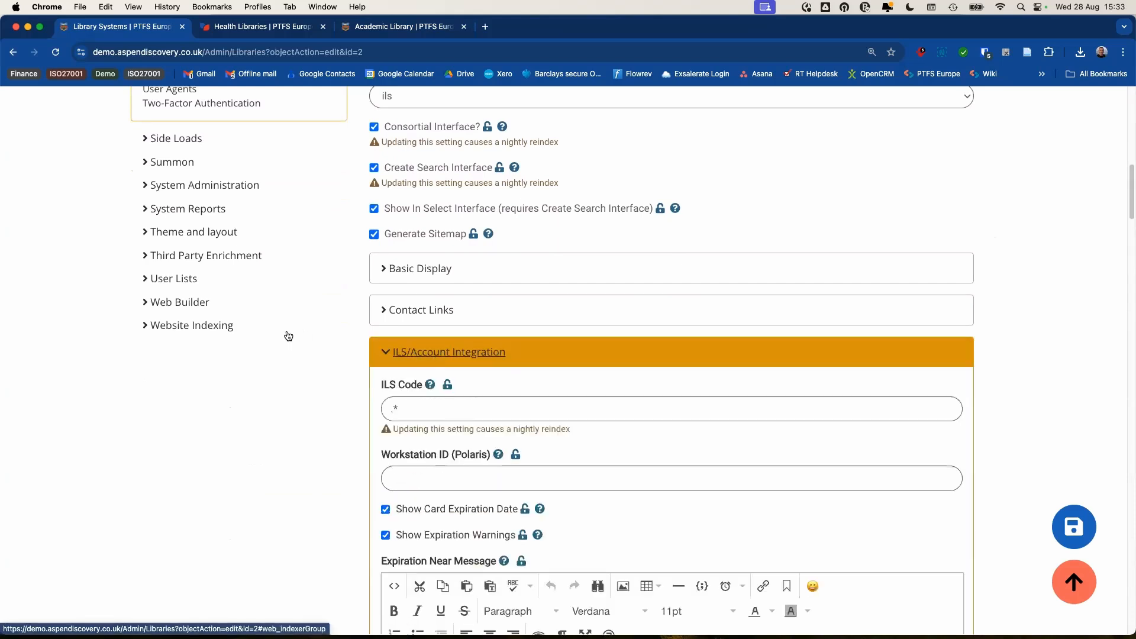
{"action": "scroll", "coordinate": [286, 330], "scroll_direction": "down", "scroll_amount": 5}
{"action": "scroll", "coordinate": [320, 306], "scroll_direction": "down", "scroll_amount": 6}
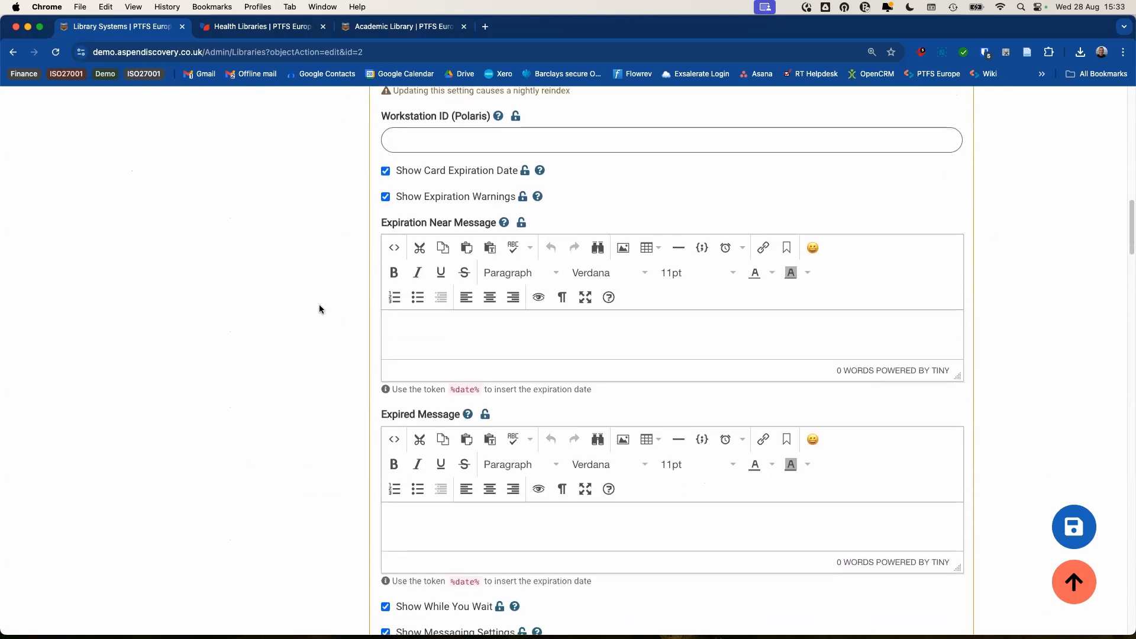
{"action": "scroll", "coordinate": [321, 310], "scroll_direction": "down", "scroll_amount": 3}
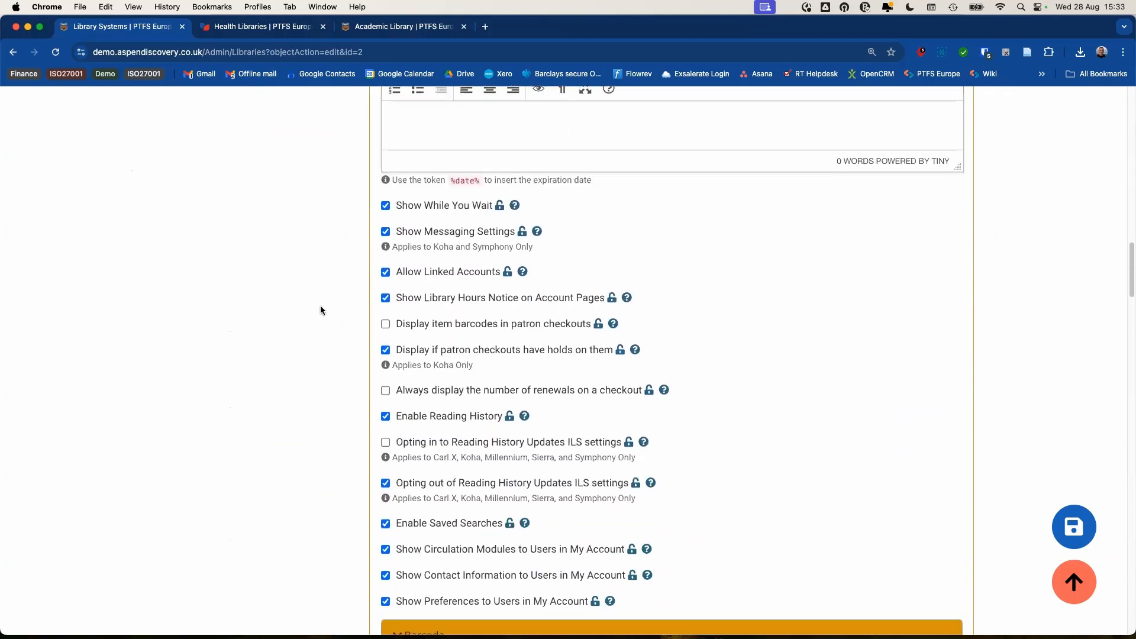
{"action": "scroll", "coordinate": [321, 308], "scroll_direction": "down", "scroll_amount": 5}
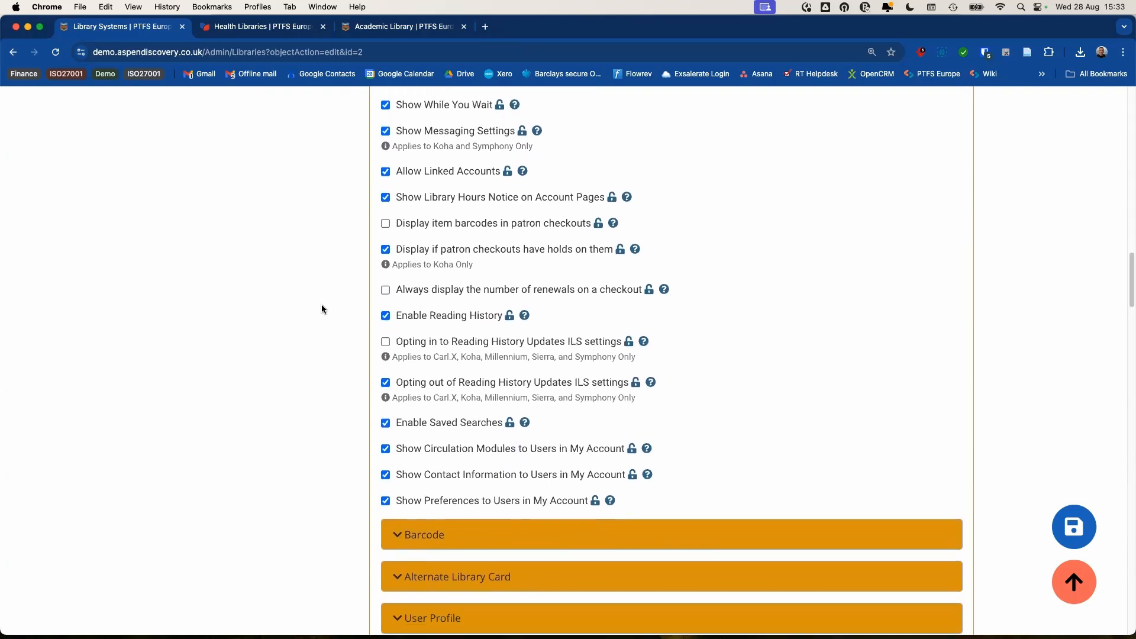
{"action": "scroll", "coordinate": [321, 306], "scroll_direction": "down", "scroll_amount": 3}
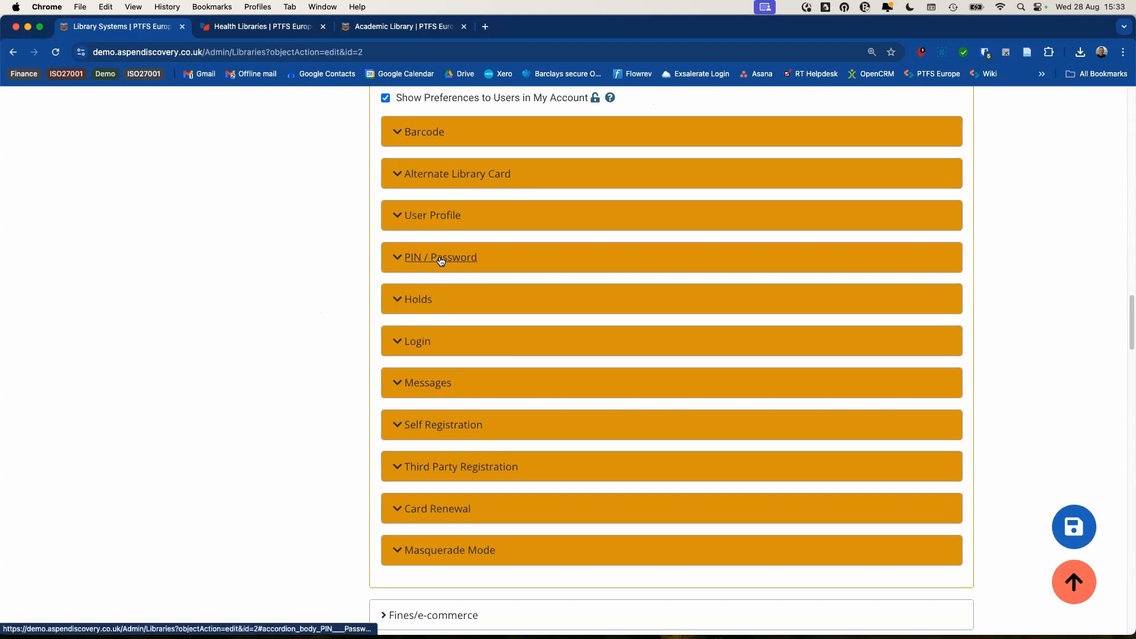
- Expand Self Registration and leave Enable Self Registration at ILS Based Self Registration
{"action": "left_click", "coordinate": [424, 426]}
{"action": "scroll", "coordinate": [298, 355], "scroll_direction": "down", "scroll_amount": 3}
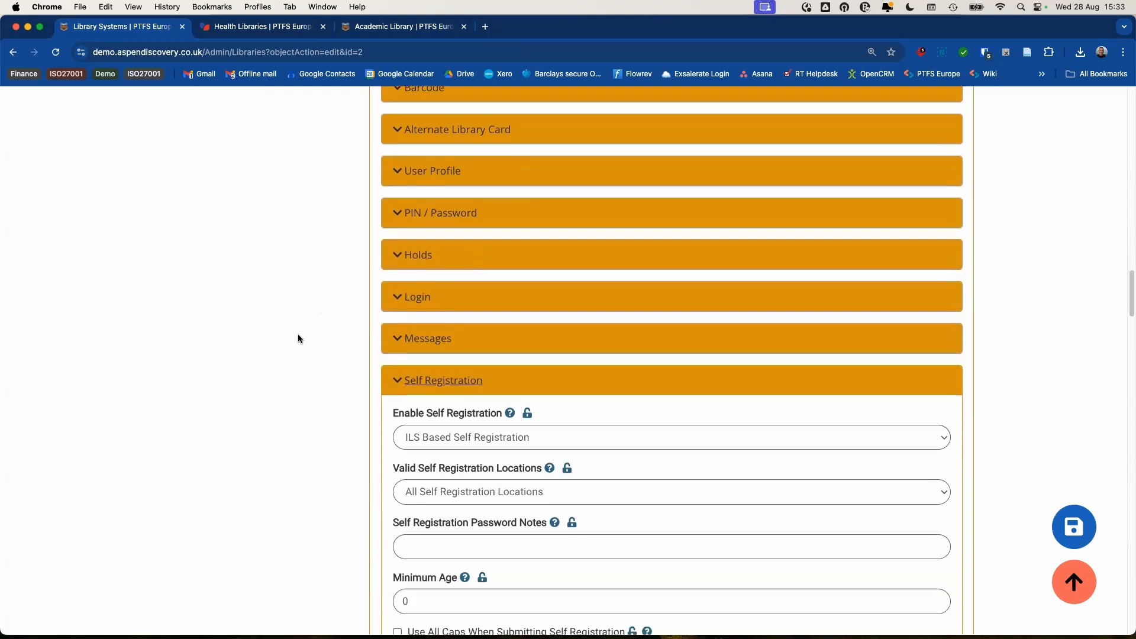
{"action": "scroll", "coordinate": [282, 304], "scroll_direction": "down", "scroll_amount": 2}
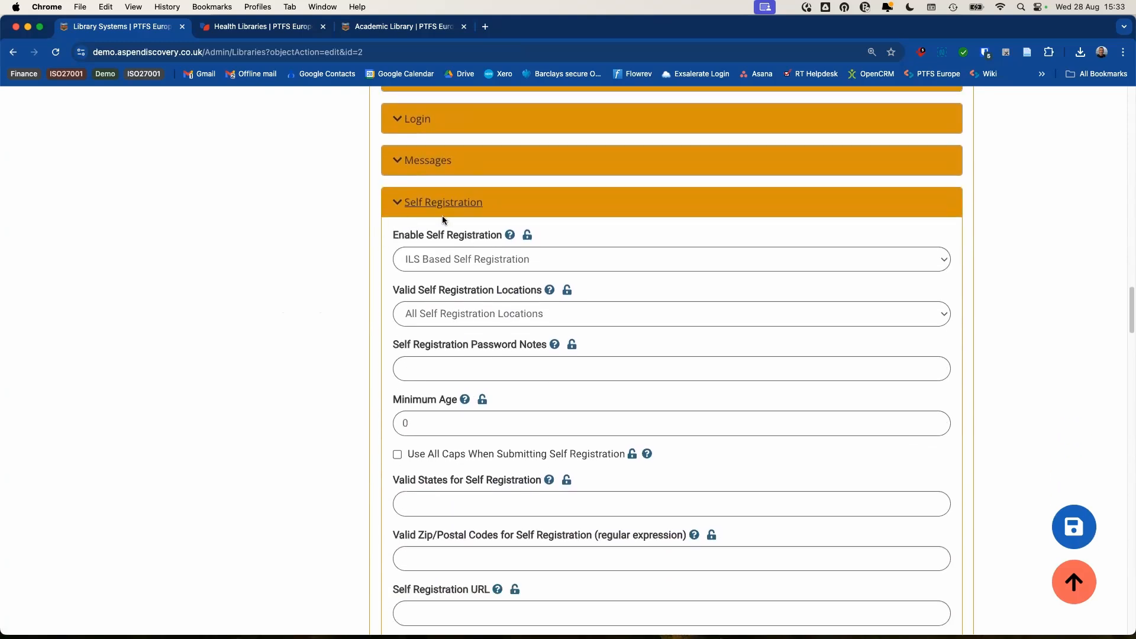
{"action": "left_click", "coordinate": [622, 259]}
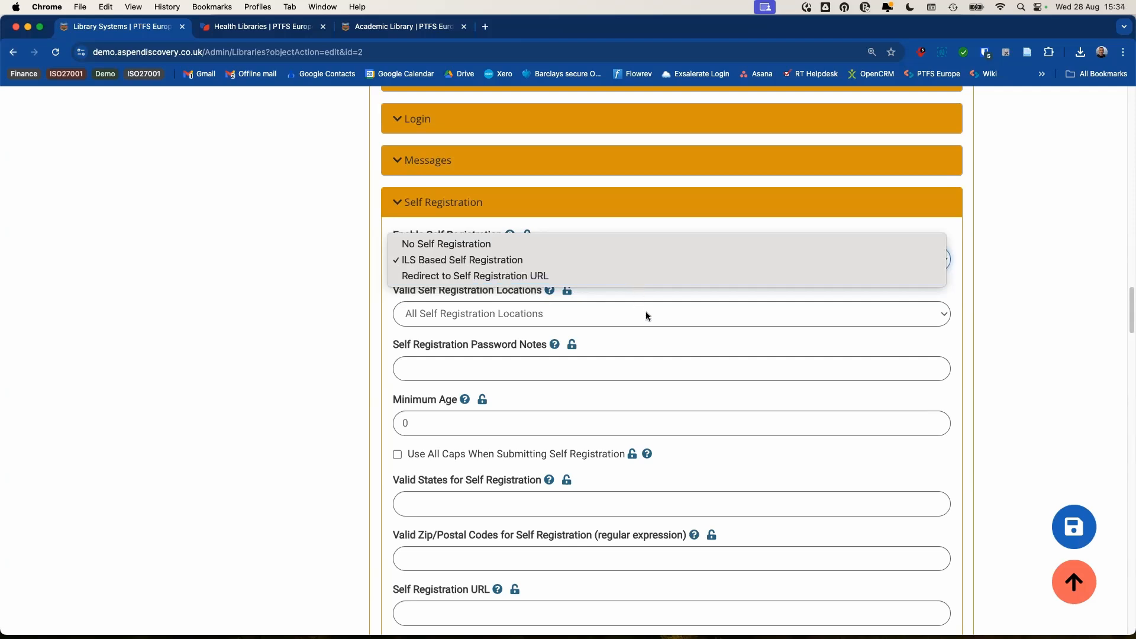
{"action": "left_click", "coordinate": [664, 342]}
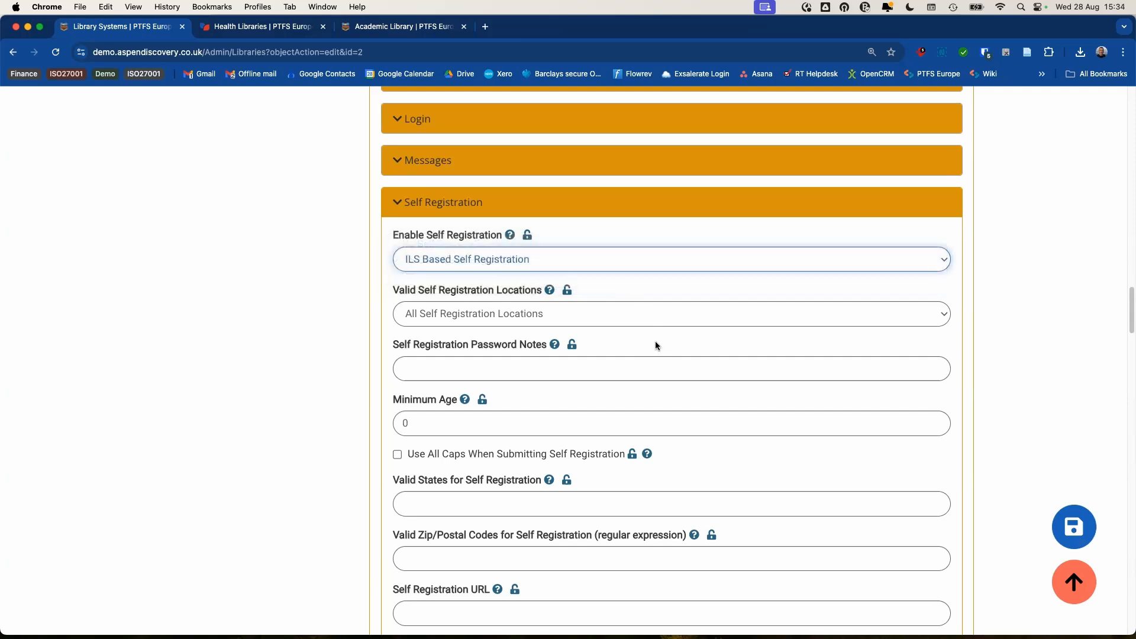
- Scroll back up and collapse the Self Registration group
{"action": "scroll", "coordinate": [653, 346], "scroll_direction": "down", "scroll_amount": 1}
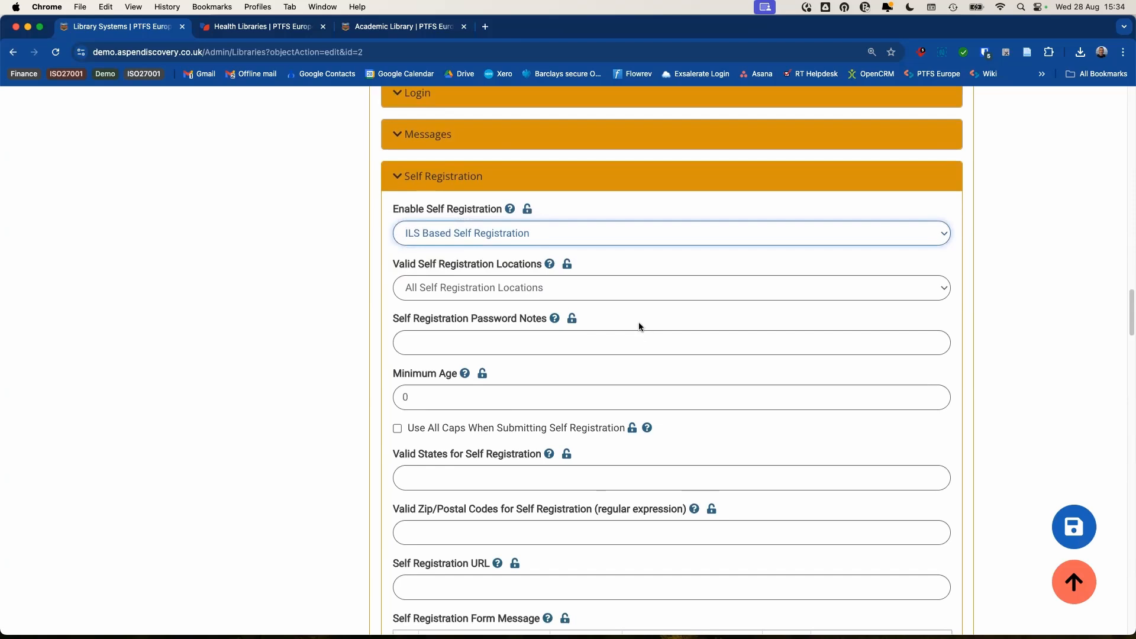
{"action": "scroll", "coordinate": [606, 317], "scroll_direction": "up", "scroll_amount": 2}
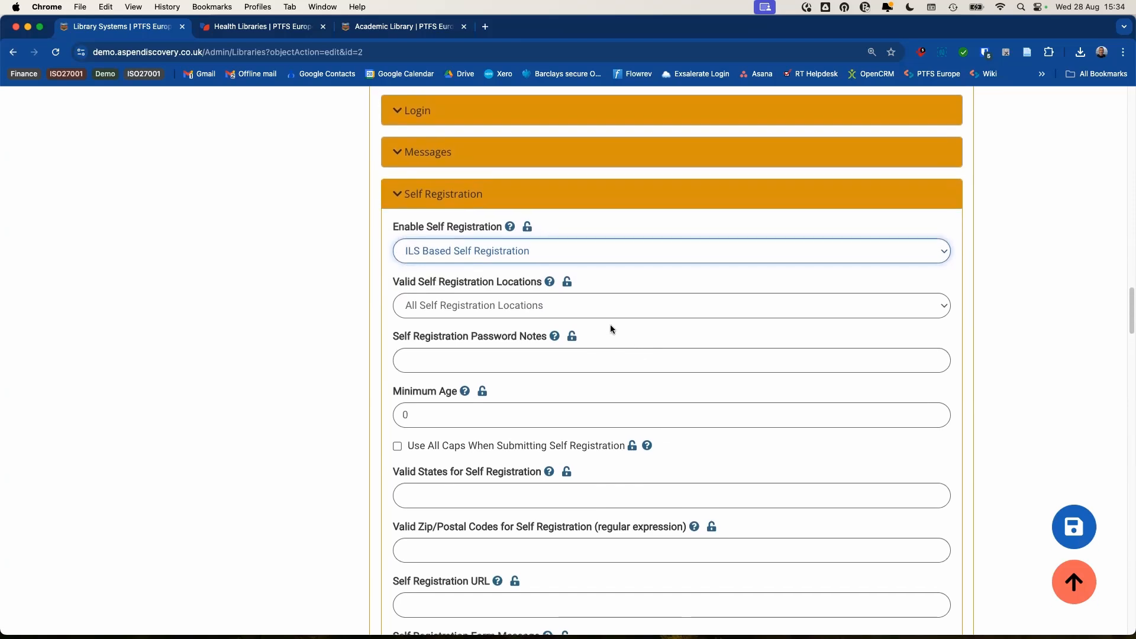
{"action": "scroll", "coordinate": [604, 335], "scroll_direction": "up", "scroll_amount": 1}
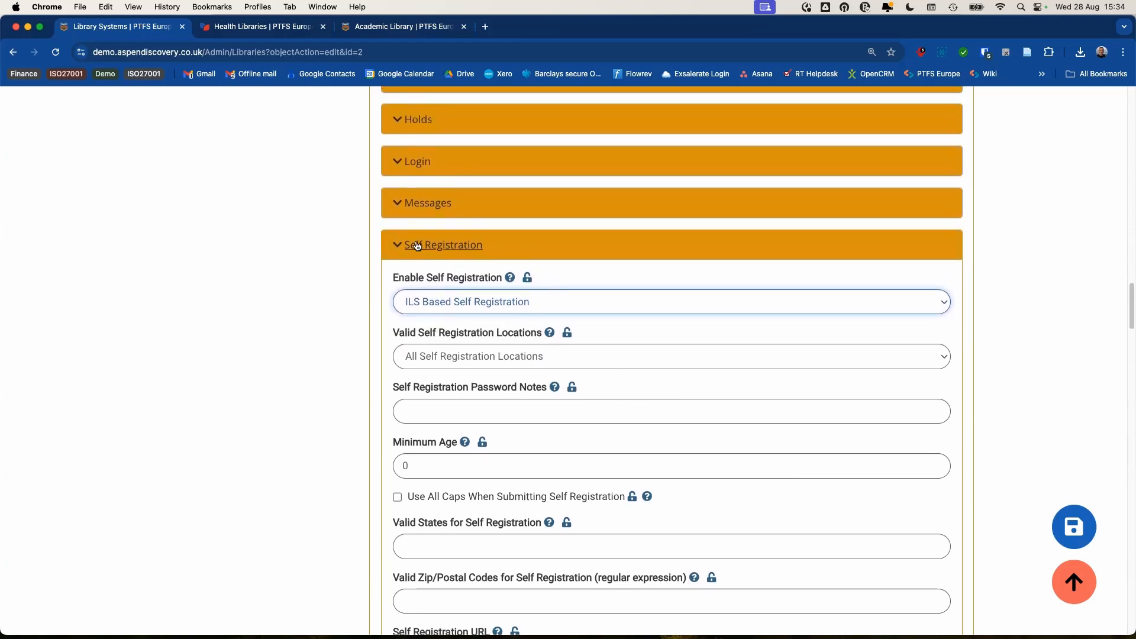
{"action": "left_click", "coordinate": [417, 245]}
{"action": "scroll", "coordinate": [561, 299], "scroll_direction": "up", "scroll_amount": 5}
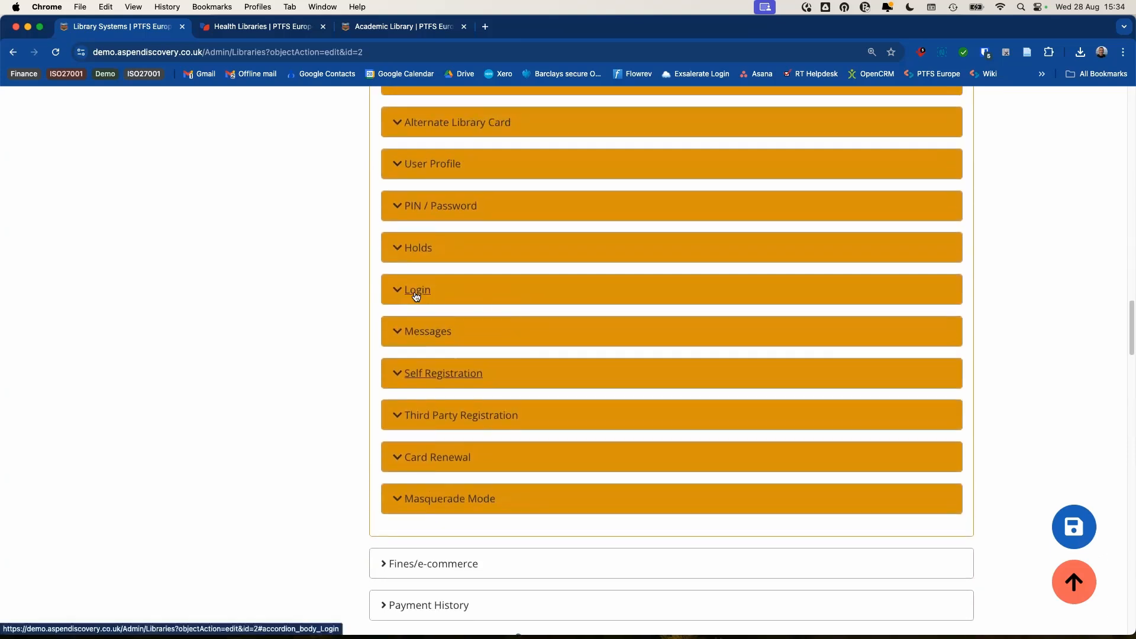
- Expand the Login group, scroll to Login Notes, and click into the Login Form Username Label field
{"action": "left_click", "coordinate": [416, 296]}
{"action": "scroll", "coordinate": [320, 291], "scroll_direction": "down", "scroll_amount": 4}
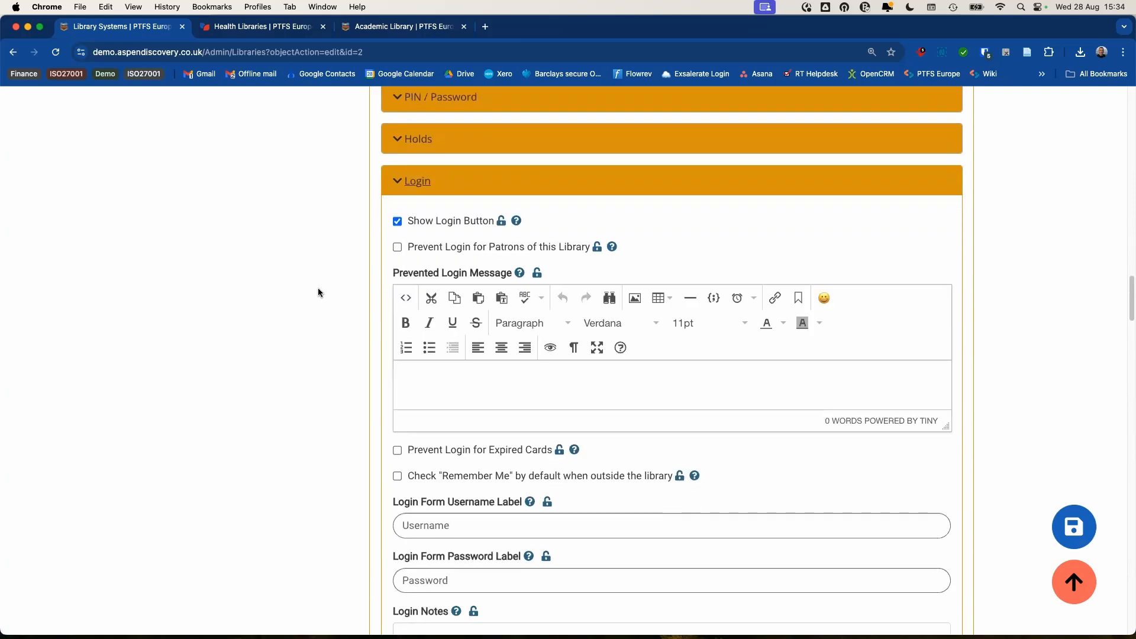
{"action": "scroll", "coordinate": [318, 292], "scroll_direction": "down", "scroll_amount": 1}
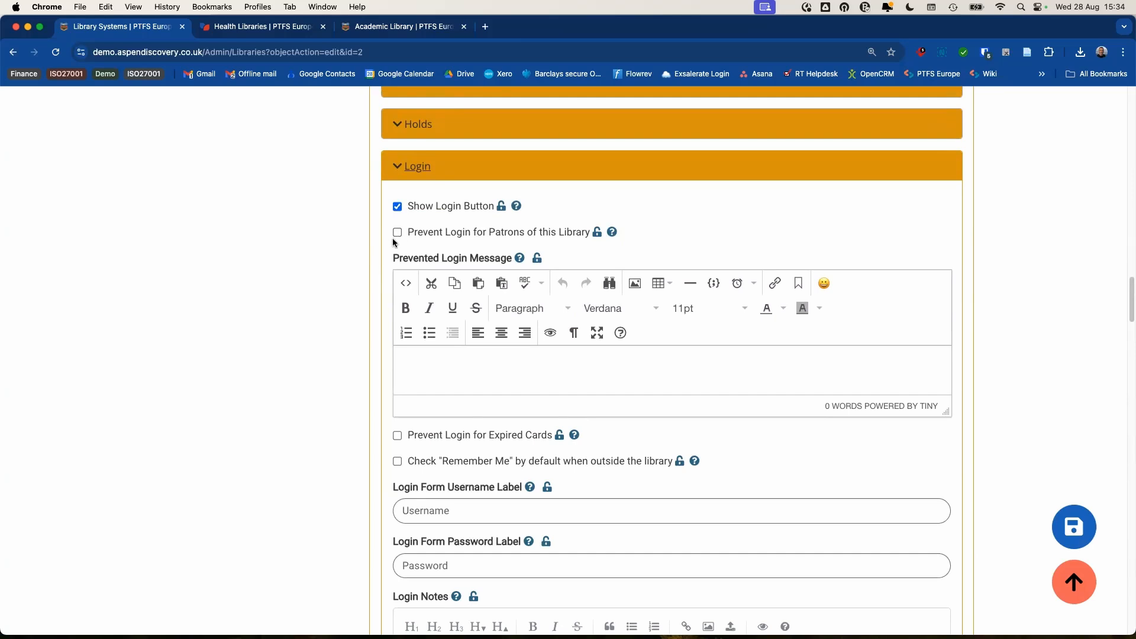
{"action": "scroll", "coordinate": [396, 255], "scroll_direction": "down", "scroll_amount": 2}
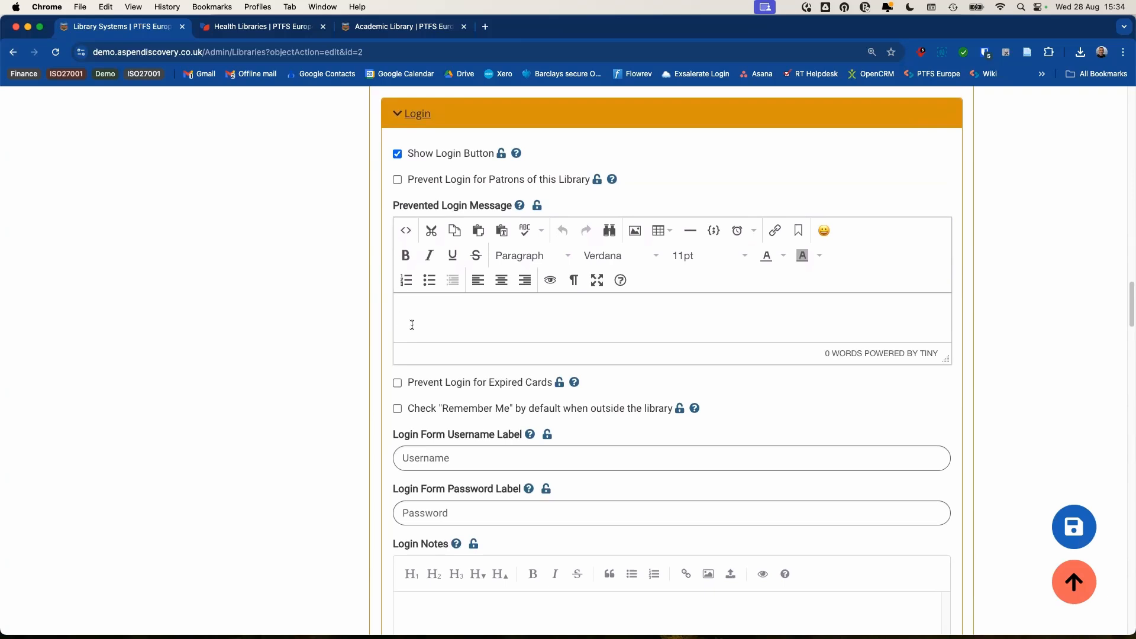
{"action": "scroll", "coordinate": [425, 308], "scroll_direction": "down", "scroll_amount": 5}
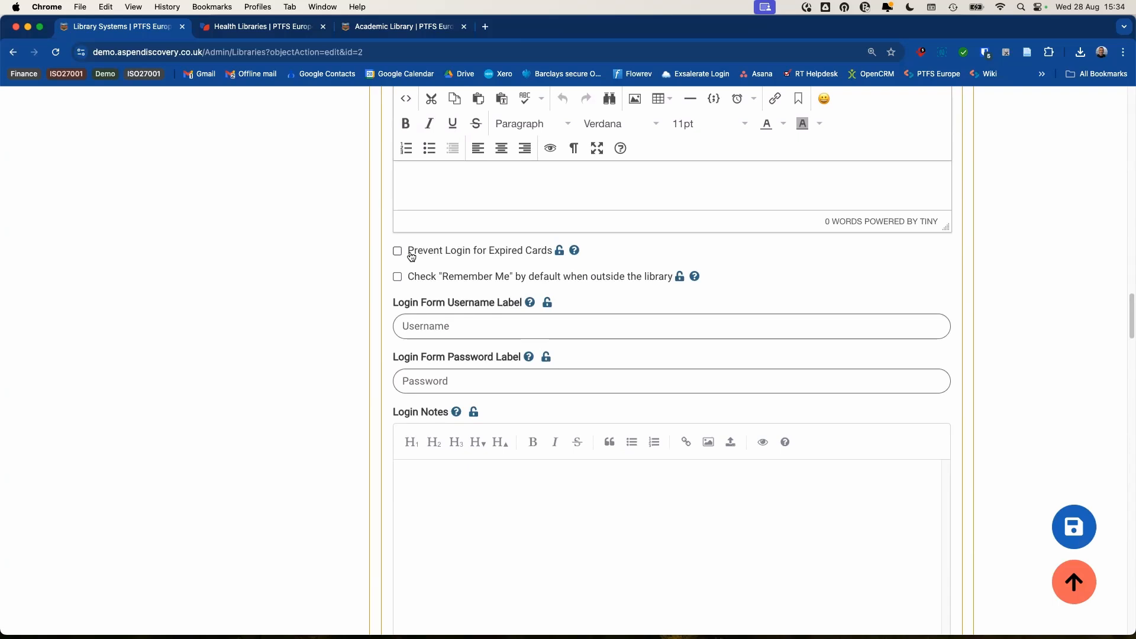
{"action": "scroll", "coordinate": [411, 255], "scroll_direction": "down", "scroll_amount": 4}
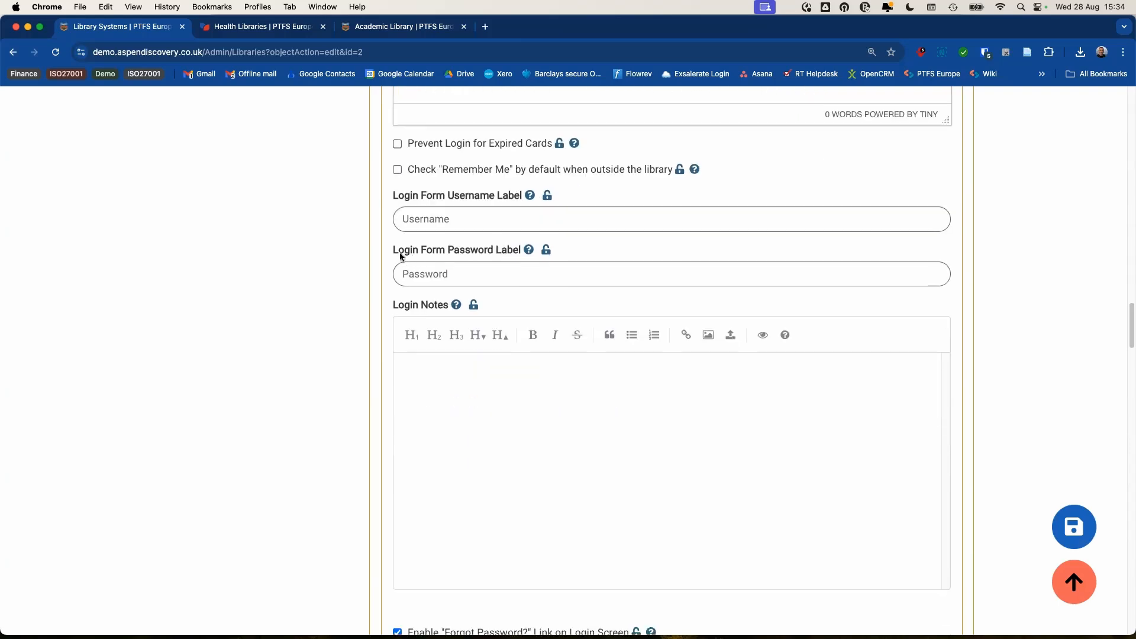
{"action": "scroll", "coordinate": [393, 248], "scroll_direction": "down", "scroll_amount": 4}
{"action": "scroll", "coordinate": [381, 248], "scroll_direction": "up", "scroll_amount": 5}
{"action": "left_click", "coordinate": [447, 246]}
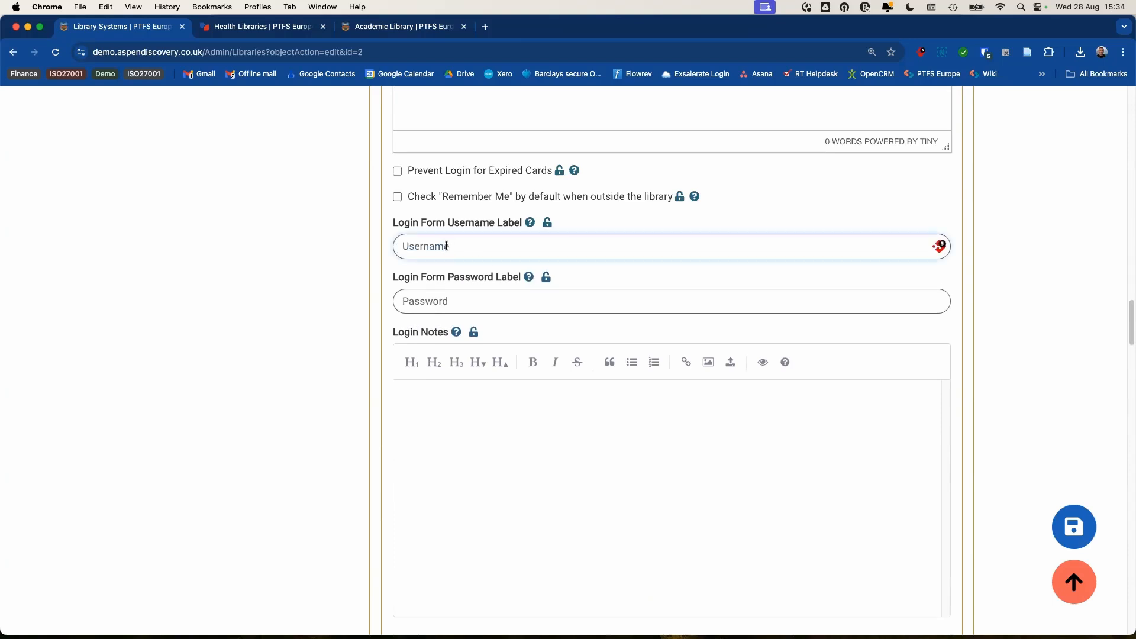
- Append the sentence 'Which I have now updates.' to the end of the Login Notes
{"action": "left_click_drag", "start_coordinate": [457, 246], "coordinate": [413, 247]}
{"action": "left_click", "coordinate": [486, 247]}
{"action": "left_click", "coordinate": [482, 417]}
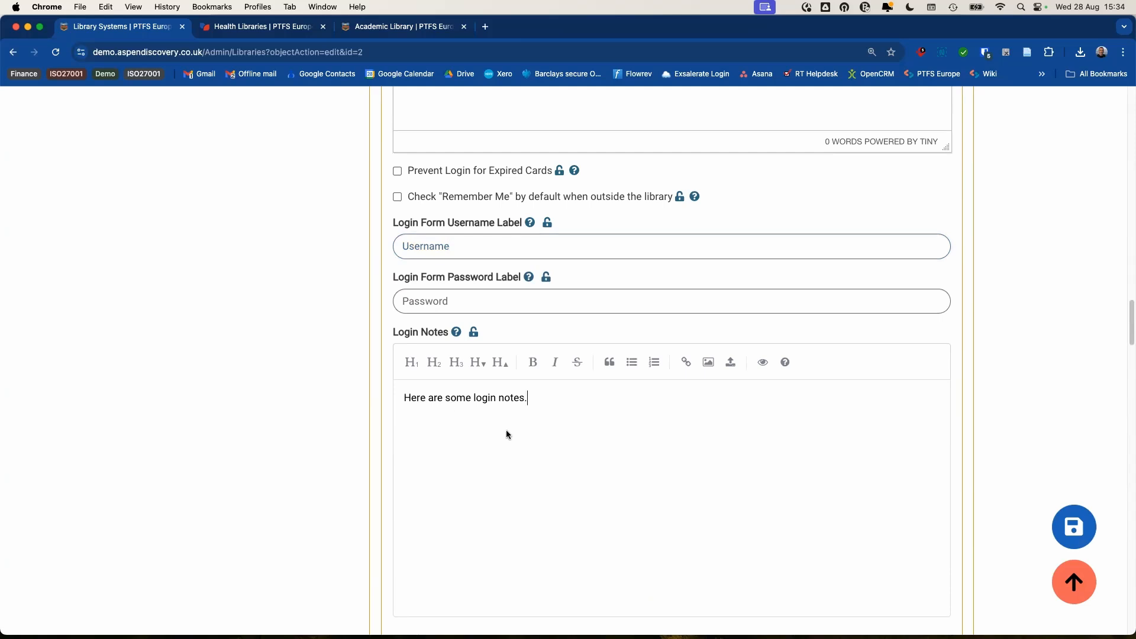
{"action": "scroll", "coordinate": [523, 408], "scroll_direction": "down", "scroll_amount": 4}
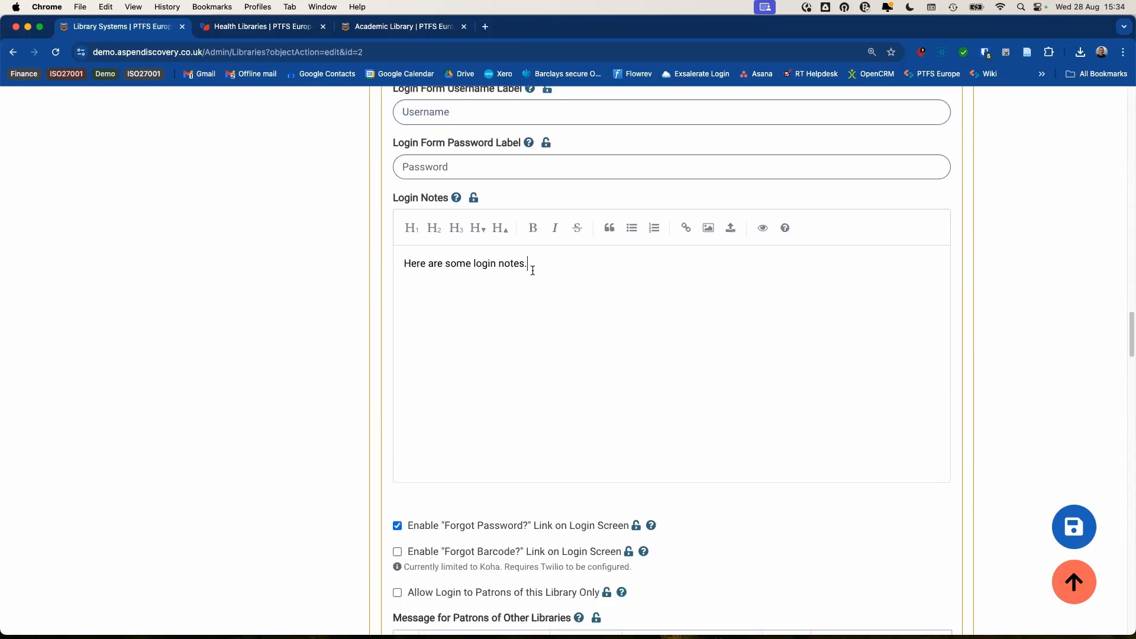
{"action": "type", "text": "Which I hav"}
{"action": "type", "text": "e now upda"}
{"action": "type", "text": "tes"}
{"action": "type", "text": "."}
- Review the Twilio requirement in the note and save the library system settings
{"action": "scroll", "coordinate": [690, 315], "scroll_direction": "down", "scroll_amount": 3}
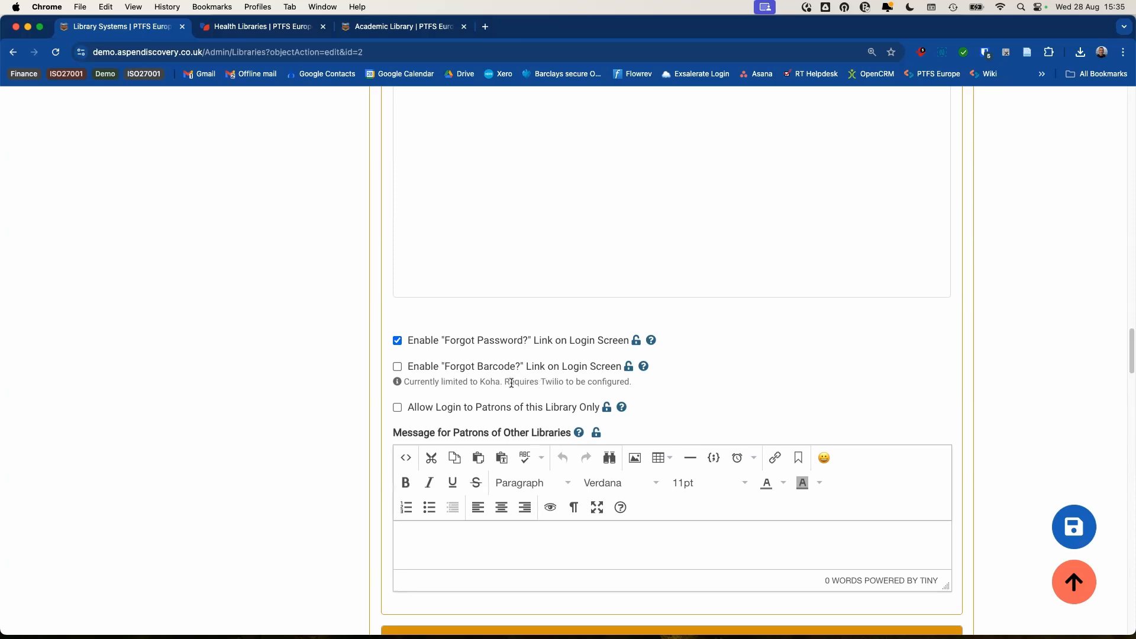
{"action": "left_click_drag", "start_coordinate": [506, 382], "coordinate": [564, 384]}
{"action": "left_click", "coordinate": [571, 382]}
{"action": "scroll", "coordinate": [744, 347], "scroll_direction": "down", "scroll_amount": 4}
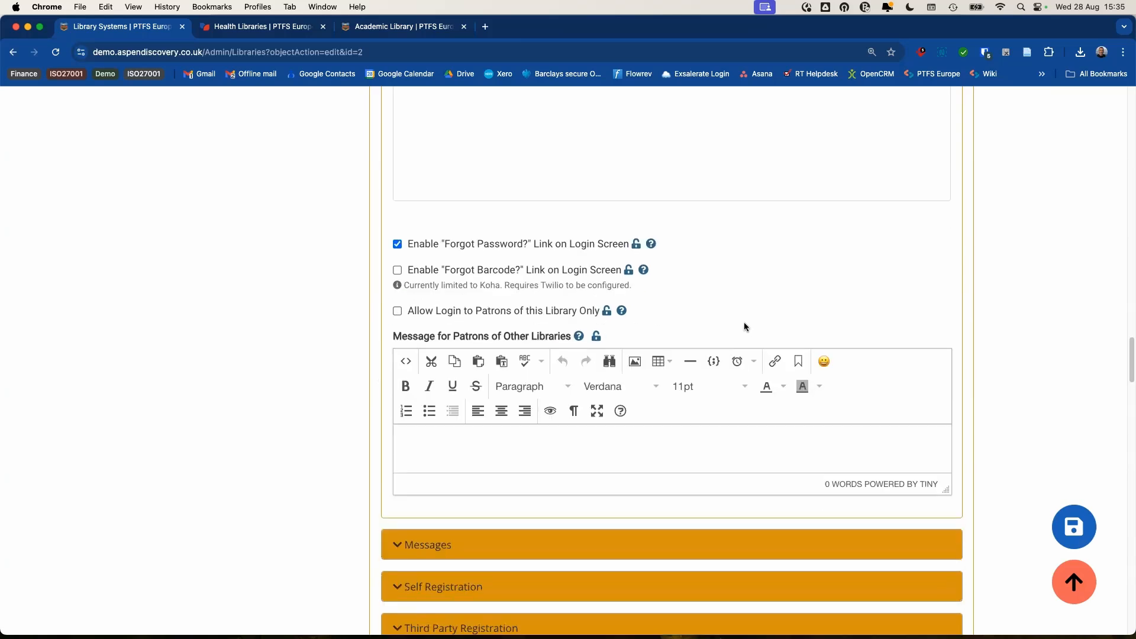
{"action": "scroll", "coordinate": [696, 256], "scroll_direction": "down", "scroll_amount": 1}
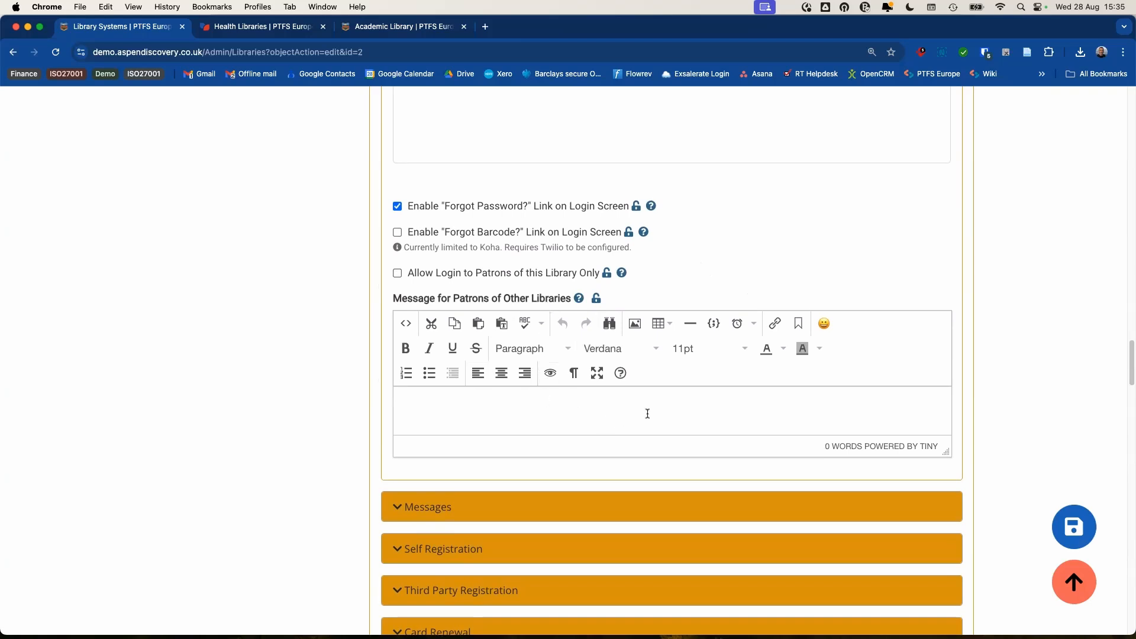
{"action": "left_click", "coordinate": [1078, 530]}
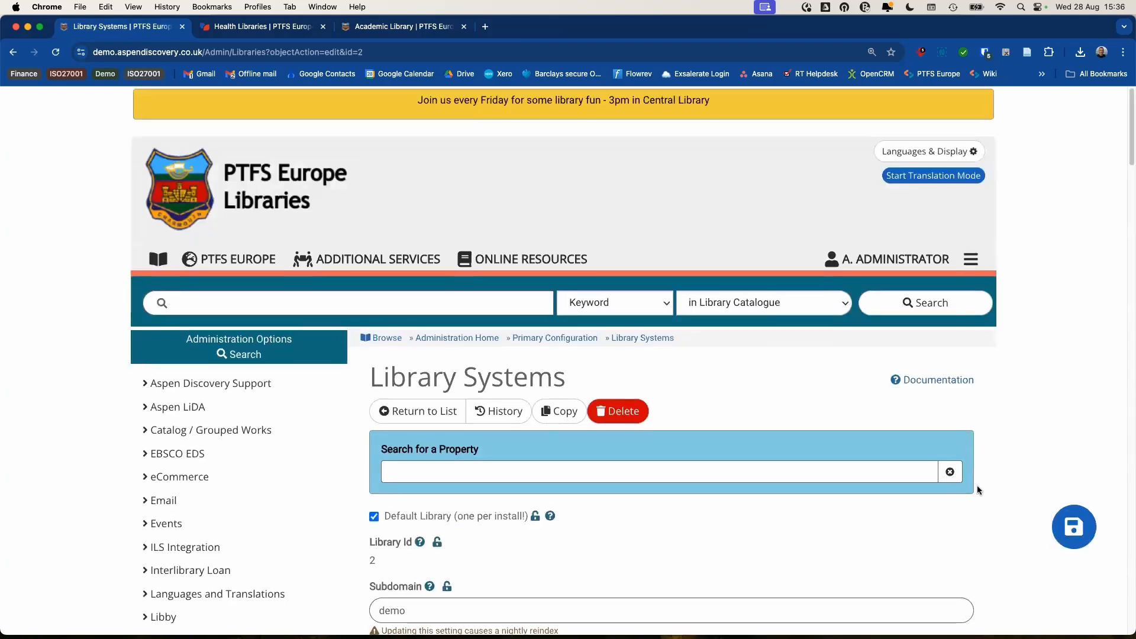
- Expand ILS/Account Integration and check that PIN / Password allows 4 to 6 digits only
{"action": "scroll", "coordinate": [833, 410], "scroll_direction": "down", "scroll_amount": 5}
{"action": "scroll", "coordinate": [640, 324], "scroll_direction": "down", "scroll_amount": 10}
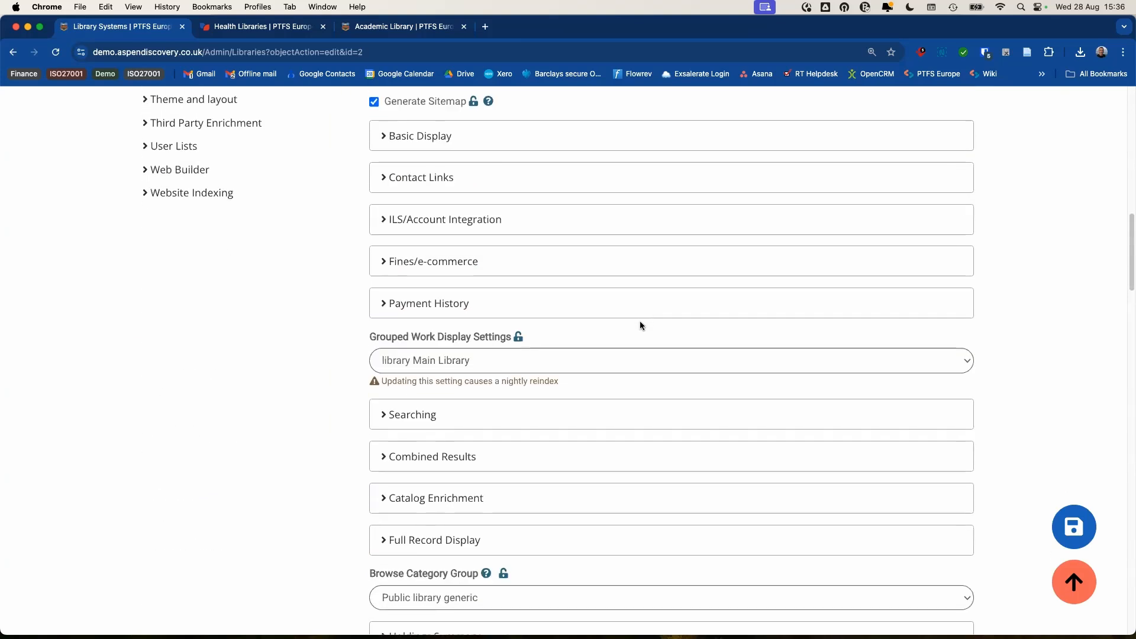
{"action": "scroll", "coordinate": [534, 271], "scroll_direction": "up", "scroll_amount": 1}
{"action": "scroll", "coordinate": [534, 271], "scroll_direction": "up", "scroll_amount": 1}
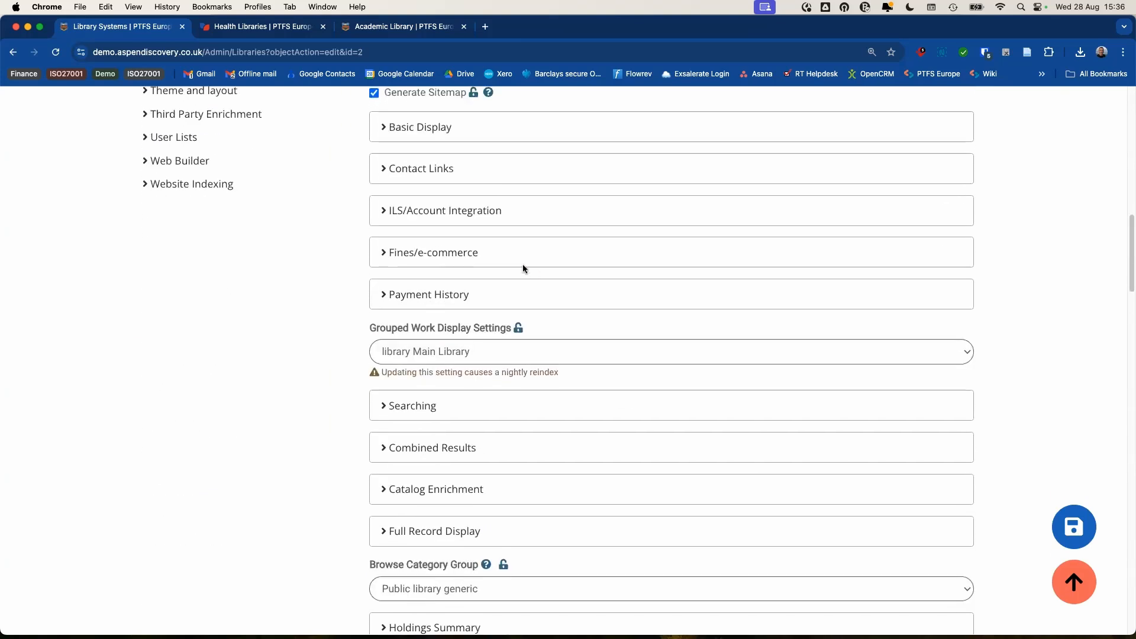
{"action": "left_click", "coordinate": [477, 216]}
{"action": "scroll", "coordinate": [360, 264], "scroll_direction": "down", "scroll_amount": 1}
{"action": "scroll", "coordinate": [345, 264], "scroll_direction": "down", "scroll_amount": 15}
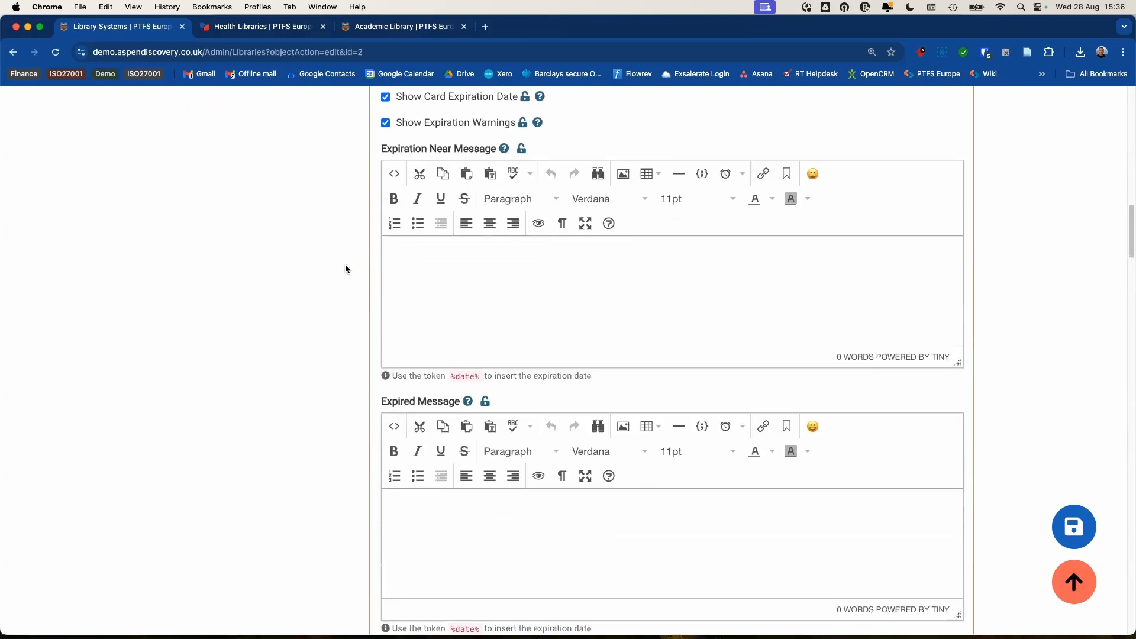
{"action": "scroll", "coordinate": [325, 267], "scroll_direction": "down", "scroll_amount": 4}
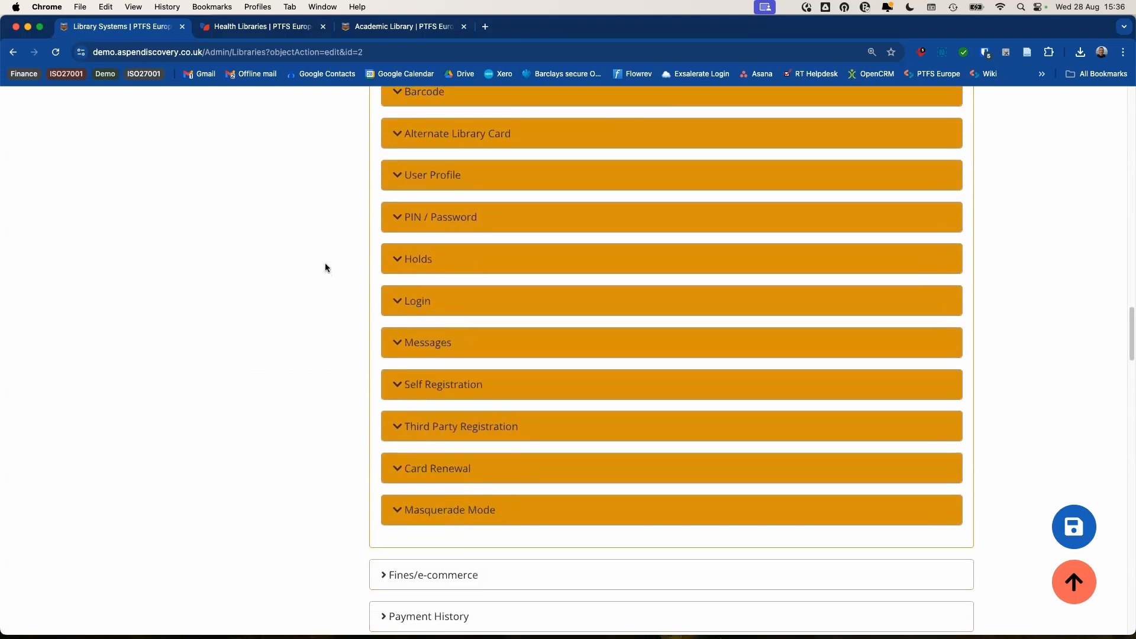
{"action": "left_click", "coordinate": [449, 220]}
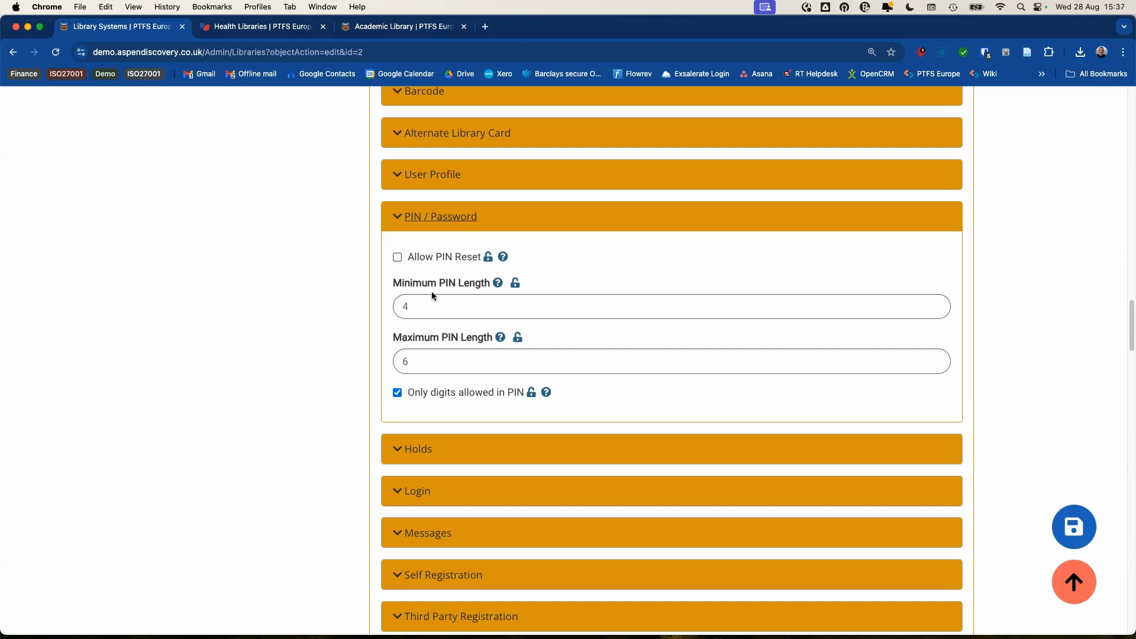
{"action": "scroll", "coordinate": [439, 296], "scroll_direction": "down", "scroll_amount": 1}
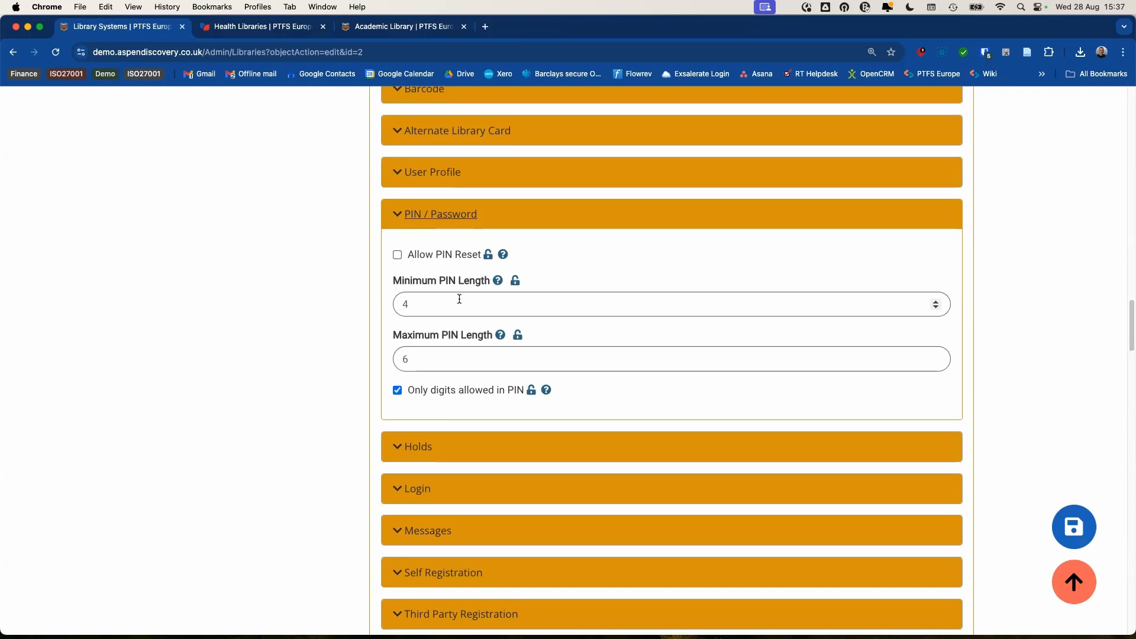
{"action": "scroll", "coordinate": [459, 299], "scroll_direction": "up", "scroll_amount": 2}
- Collapse the PIN / Password group and sign the administrator out from the account menu
{"action": "left_click", "coordinate": [428, 294]}
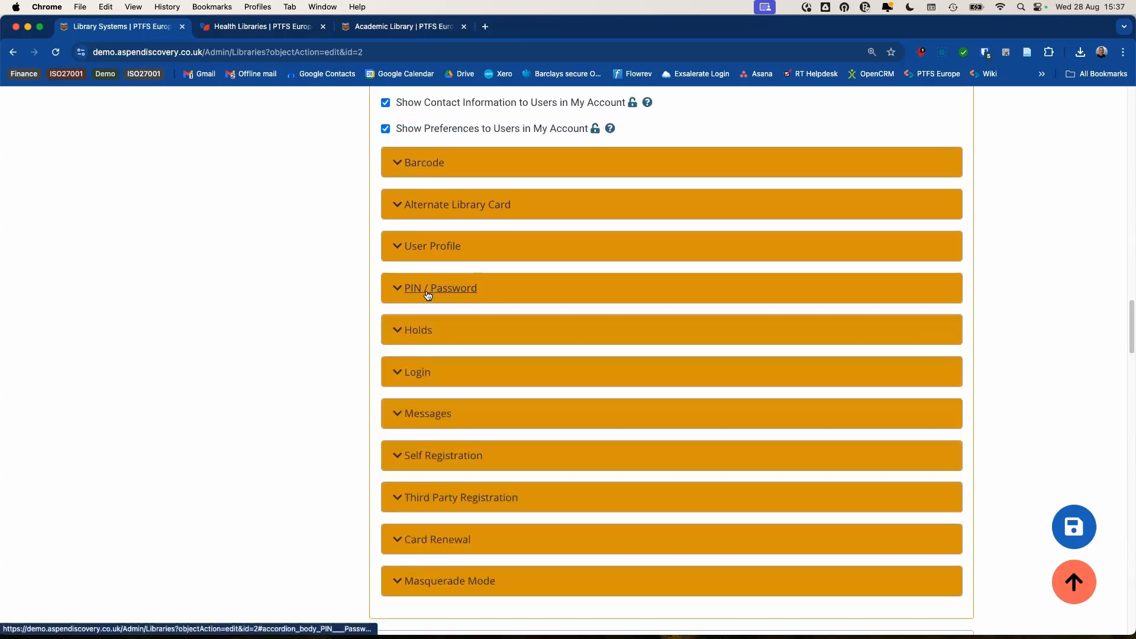
{"action": "scroll", "coordinate": [444, 287], "scroll_direction": "up", "scroll_amount": 15}
{"action": "scroll", "coordinate": [447, 287], "scroll_direction": "up", "scroll_amount": 20}
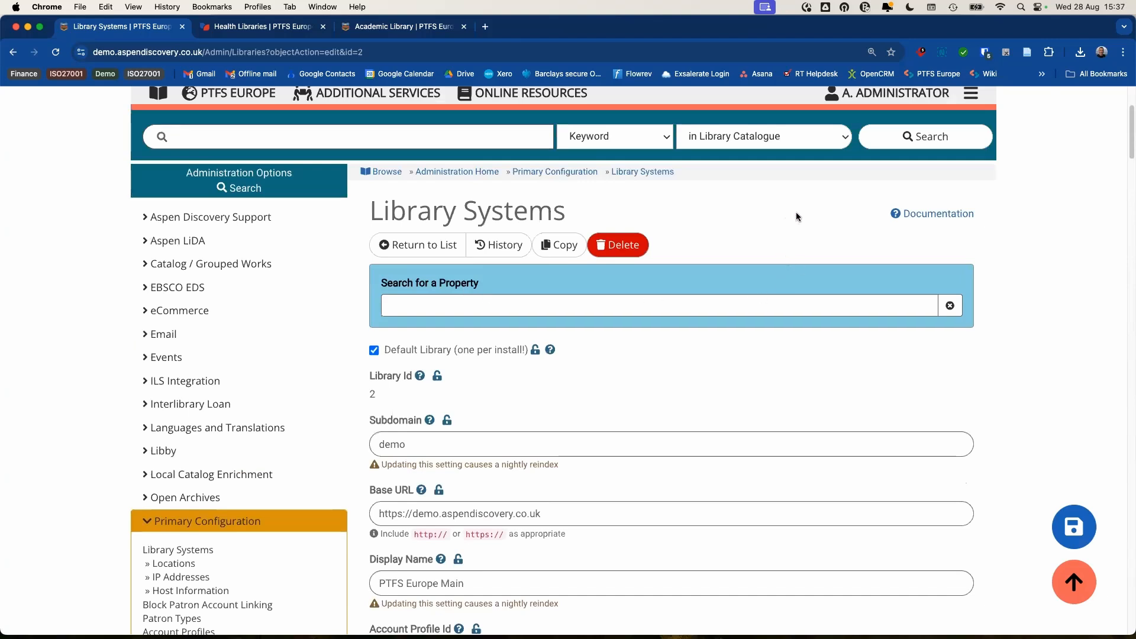
{"action": "scroll", "coordinate": [797, 217], "scroll_direction": "up", "scroll_amount": 2}
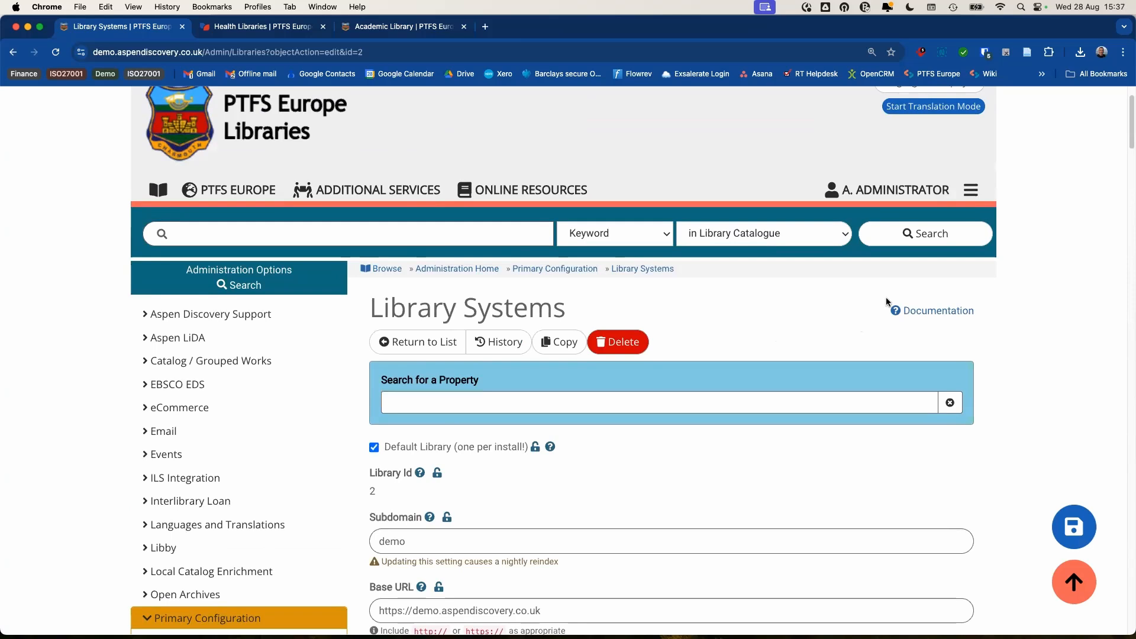
{"action": "left_click", "coordinate": [970, 191]}
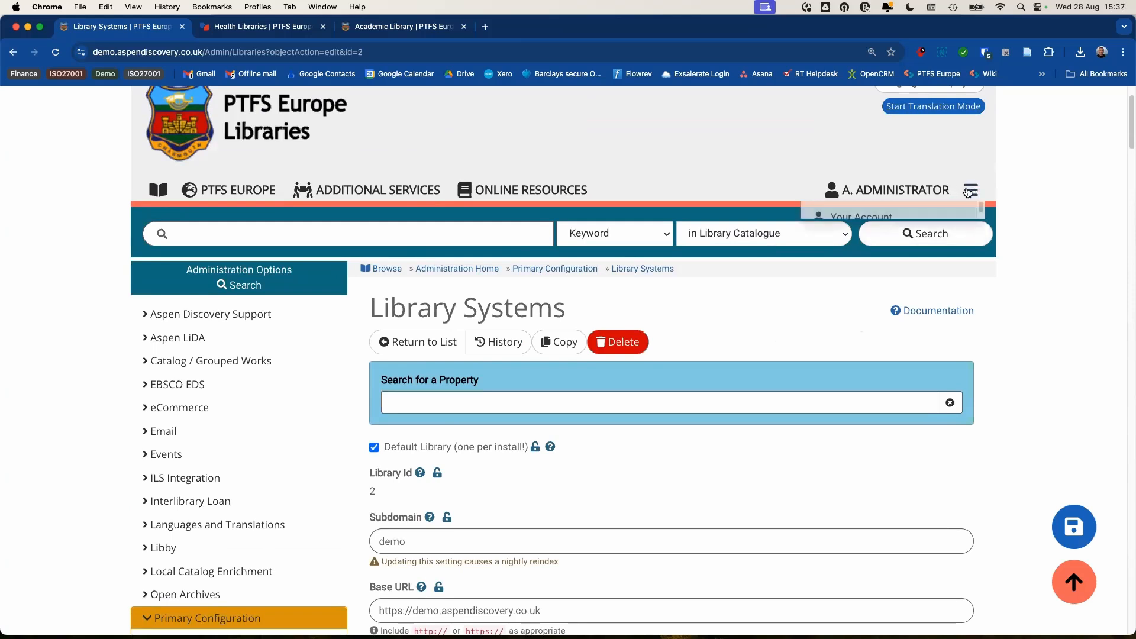
{"action": "left_click", "coordinate": [894, 423]}
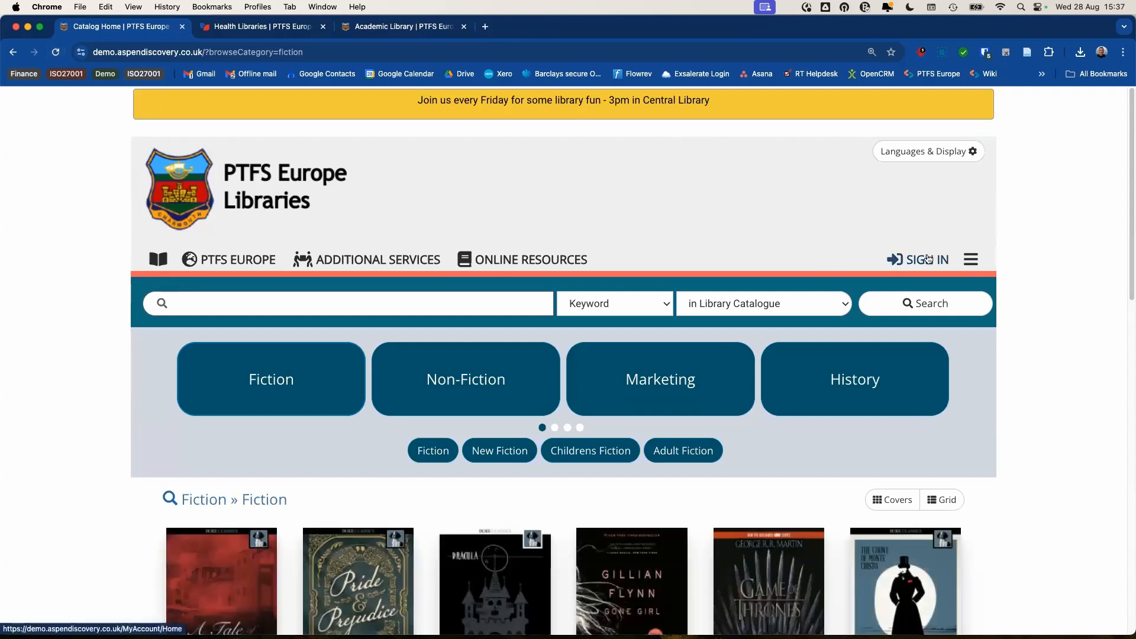
- Open the sign-in form and check that the updated login notes sentence appears
{"action": "left_click", "coordinate": [928, 259]}
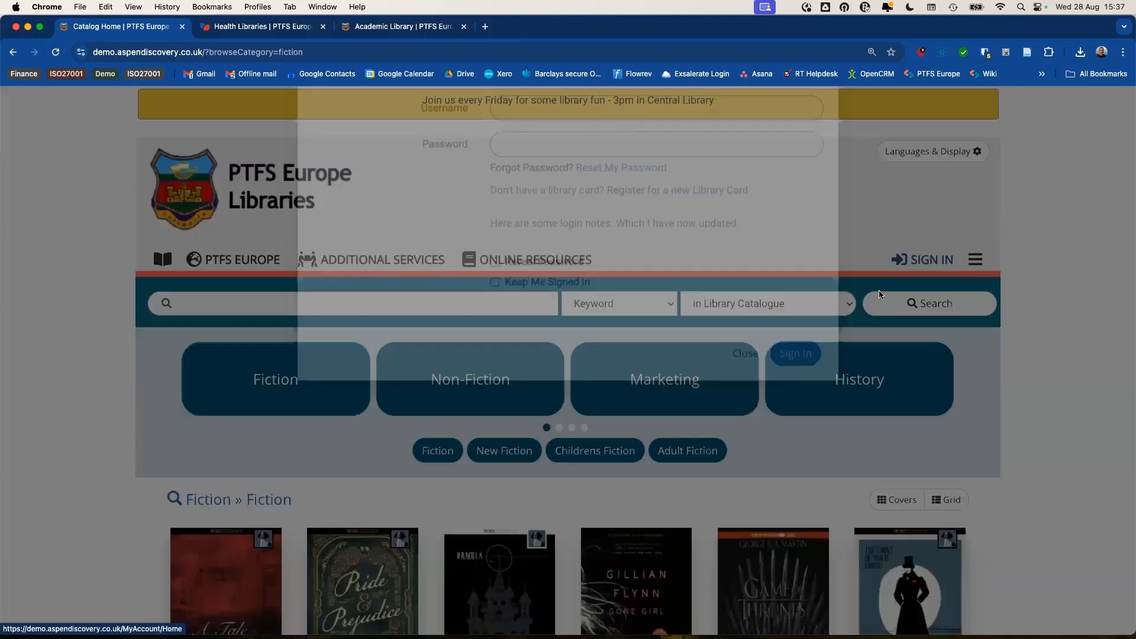
{"action": "left_click_drag", "start_coordinate": [490, 294], "coordinate": [748, 298]}
{"action": "left_click", "coordinate": [667, 317]}
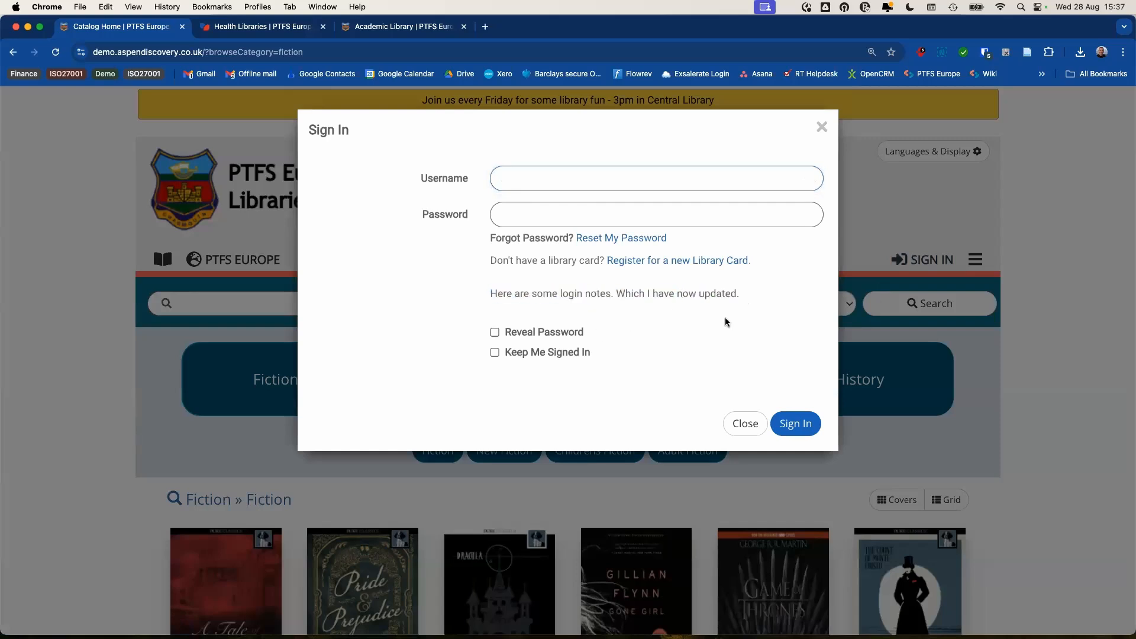
- Sign in with the patron's saved login and verify the 6-digit two-factor code
{"action": "left_click", "coordinate": [740, 175]}
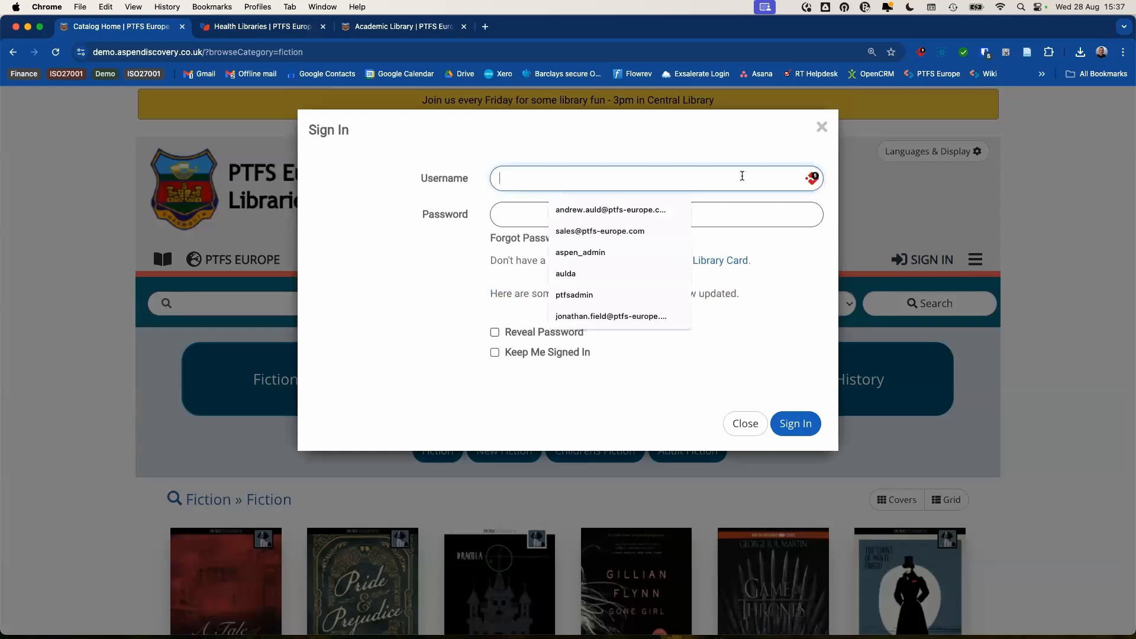
{"action": "left_click", "coordinate": [985, 53]}
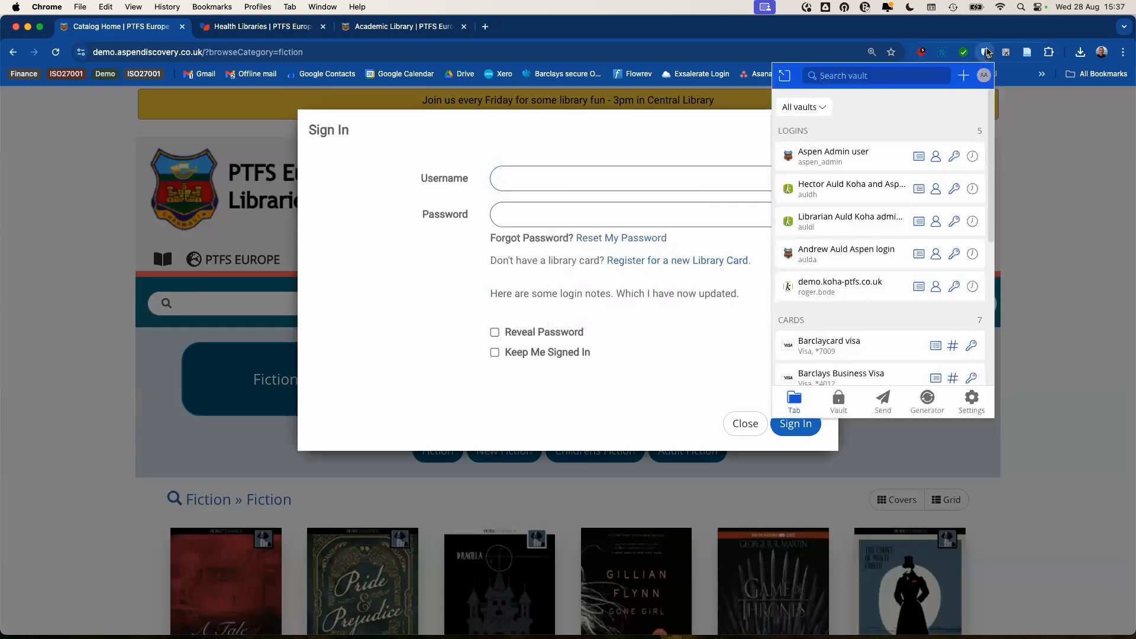
{"action": "left_click", "coordinate": [826, 258]}
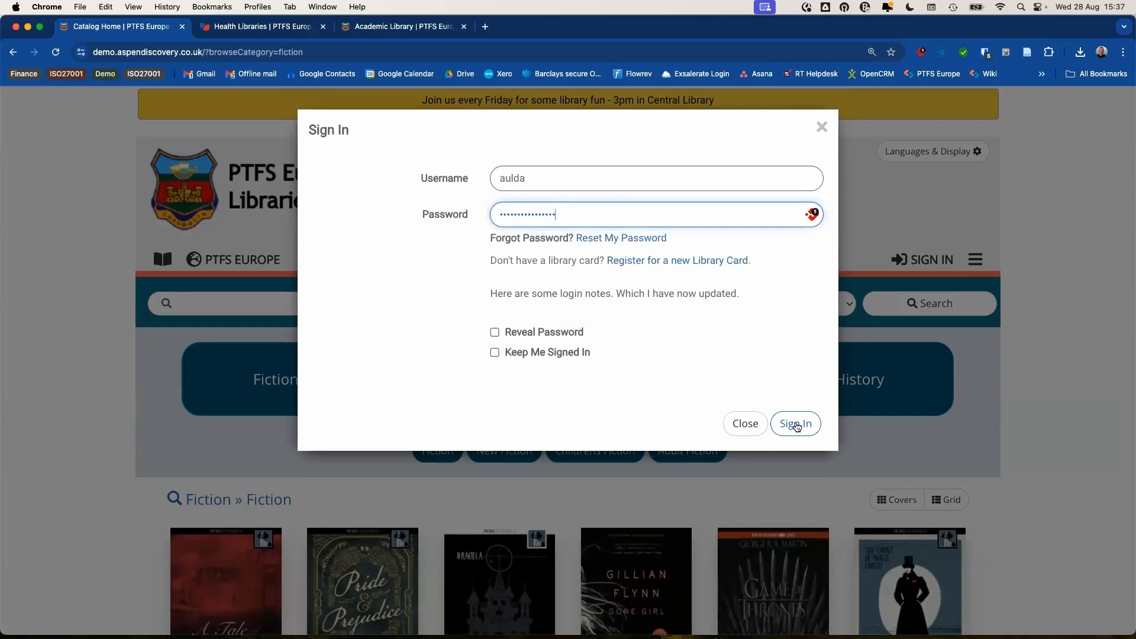
{"action": "left_click", "coordinate": [796, 424]}
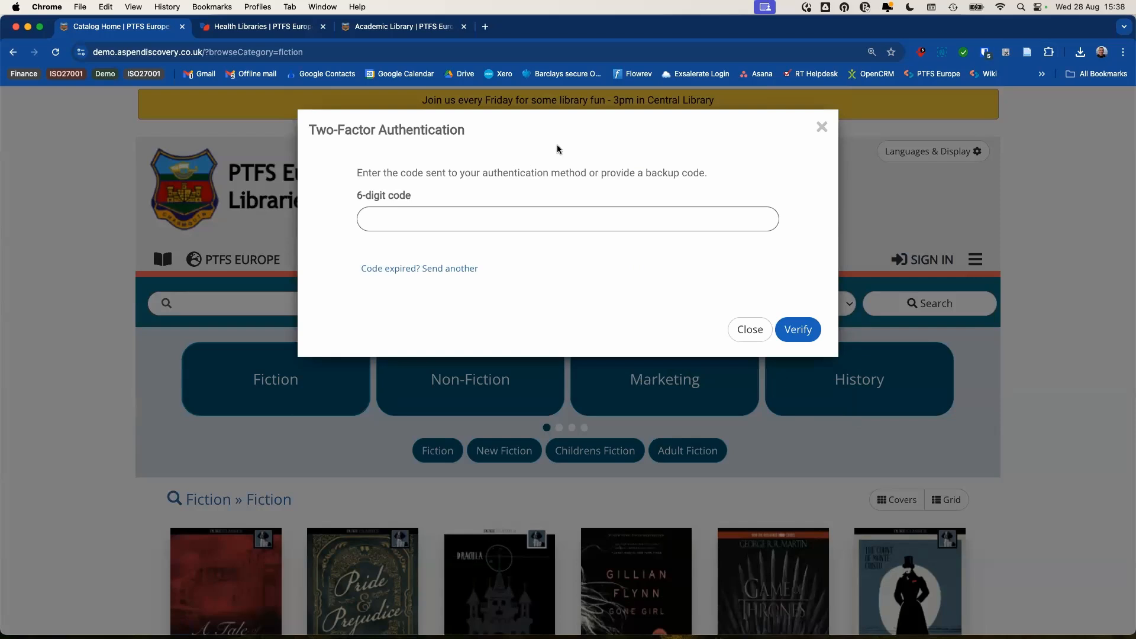
{"action": "left_click", "coordinate": [450, 220]}
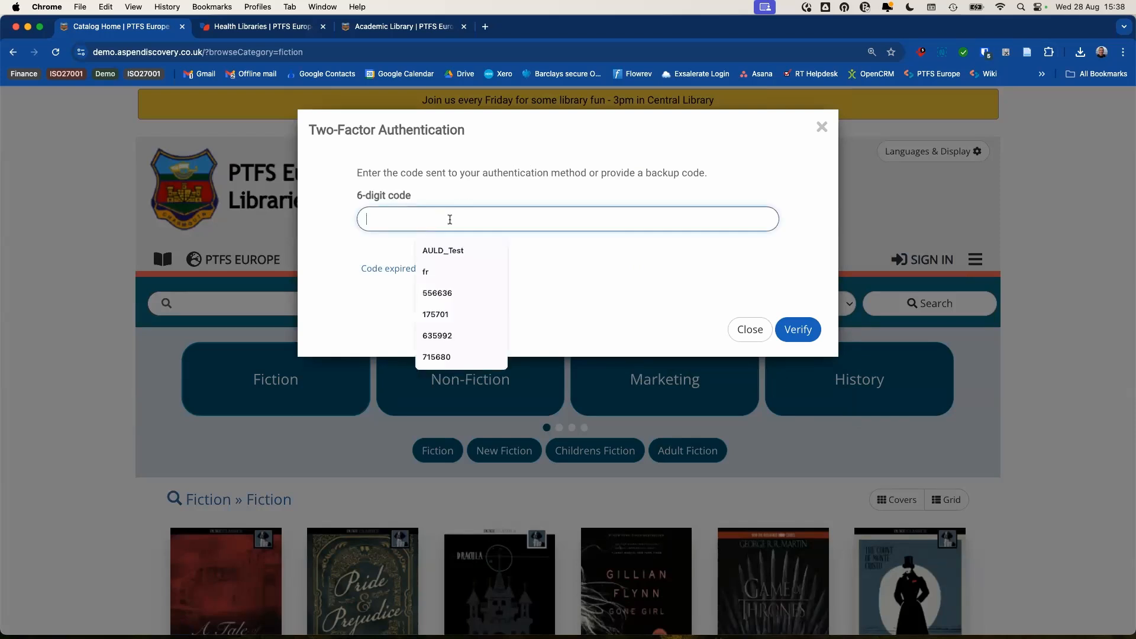
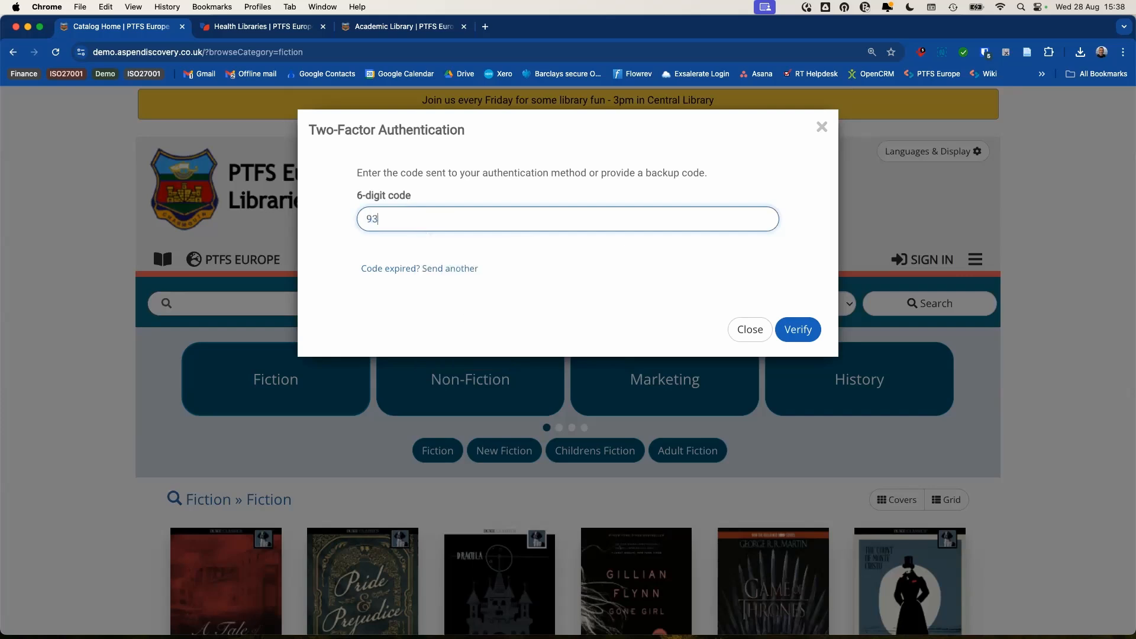
{"action": "left_click", "coordinate": [795, 331]}
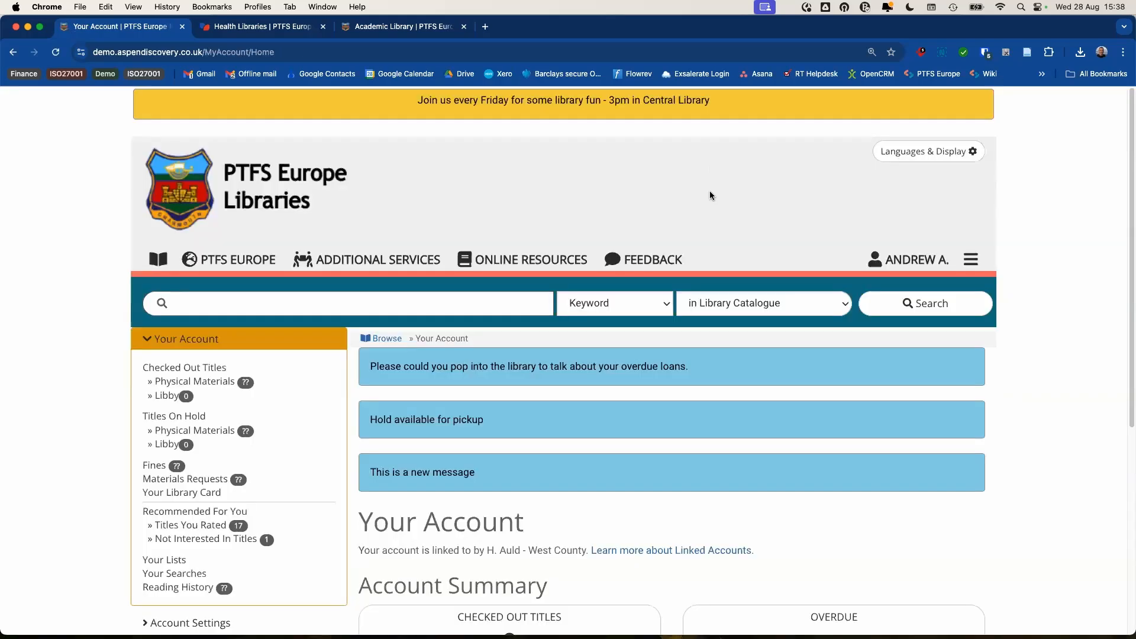
- Open Security Settings under Account Settings, showing two-factor on with 5 backup codes
{"action": "scroll", "coordinate": [651, 171], "scroll_direction": "down", "scroll_amount": 2}
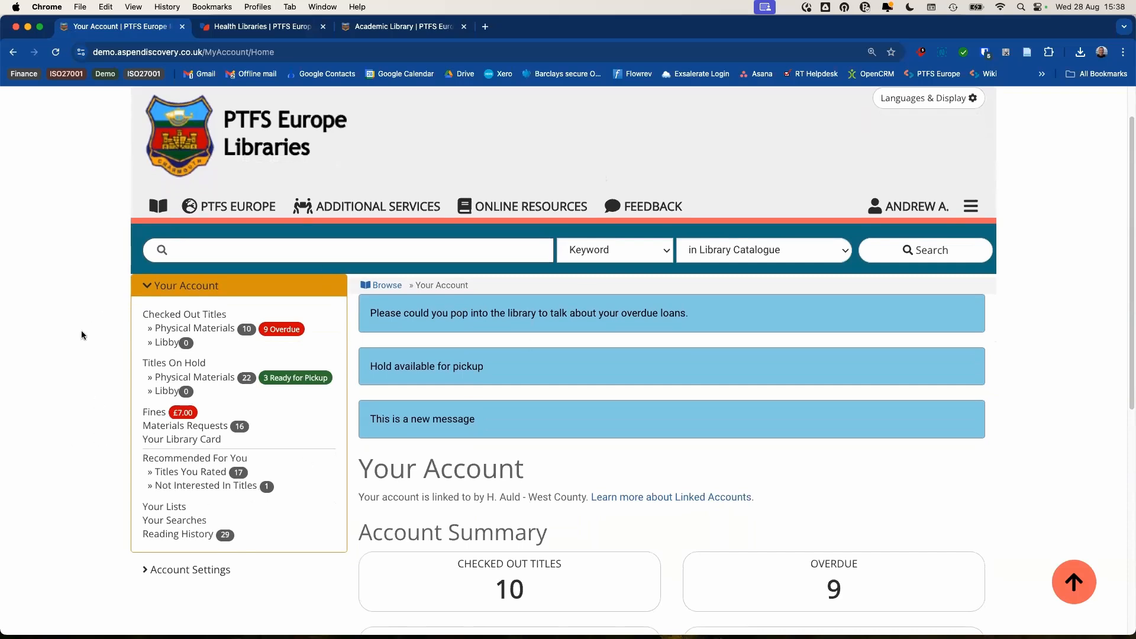
{"action": "scroll", "coordinate": [80, 335], "scroll_direction": "down", "scroll_amount": 4}
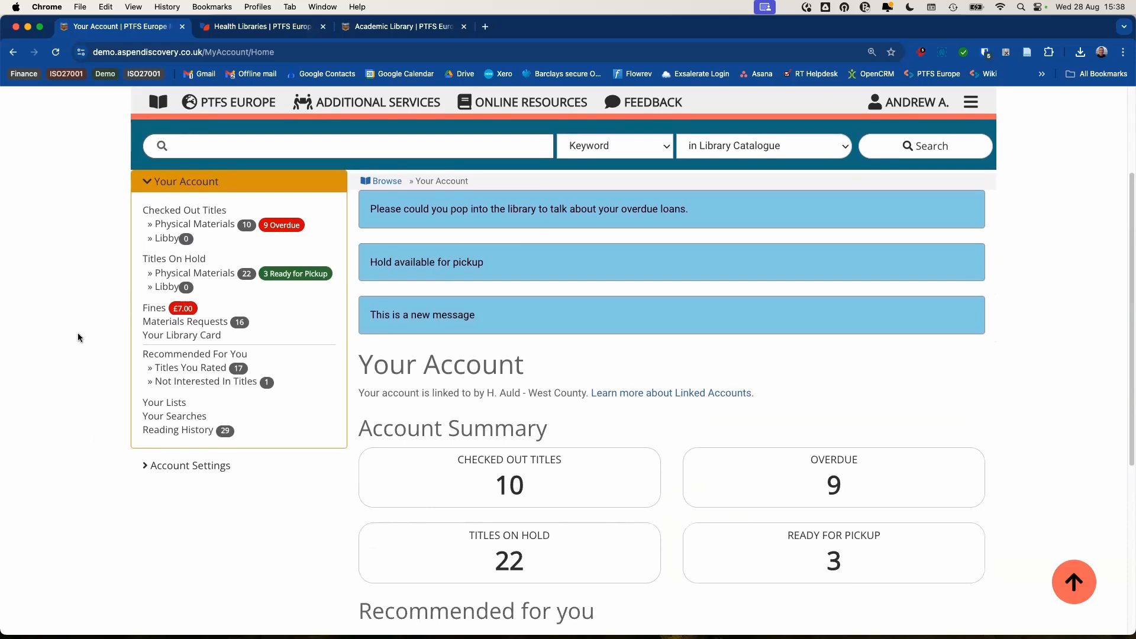
{"action": "left_click", "coordinate": [188, 472]}
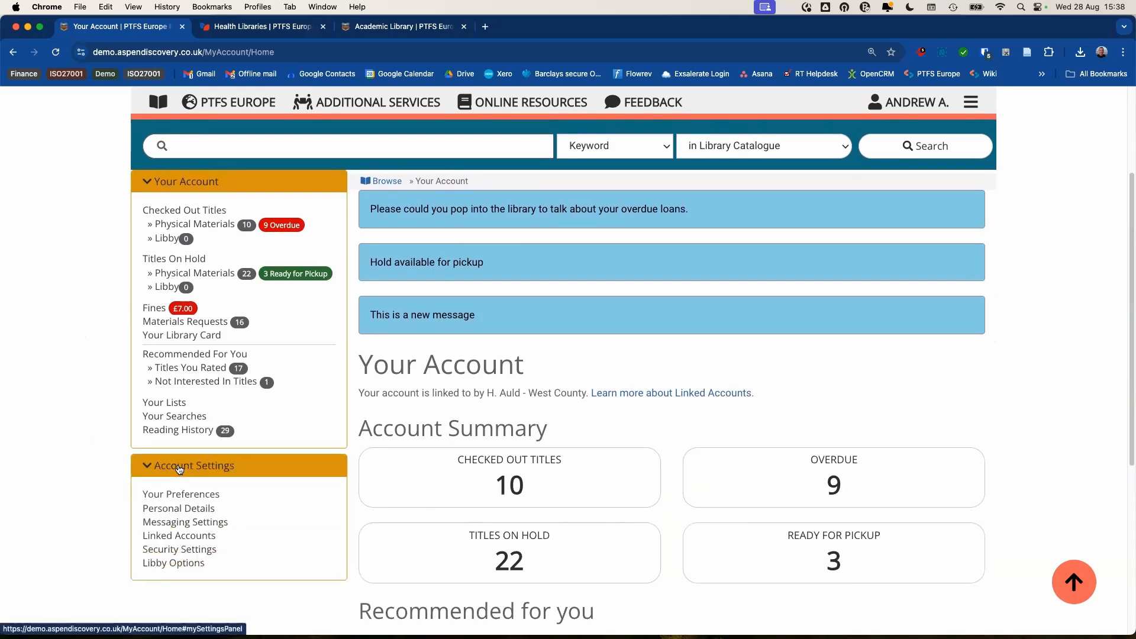
{"action": "scroll", "coordinate": [69, 398], "scroll_direction": "down", "scroll_amount": 3}
{"action": "scroll", "coordinate": [71, 349], "scroll_direction": "down", "scroll_amount": 3}
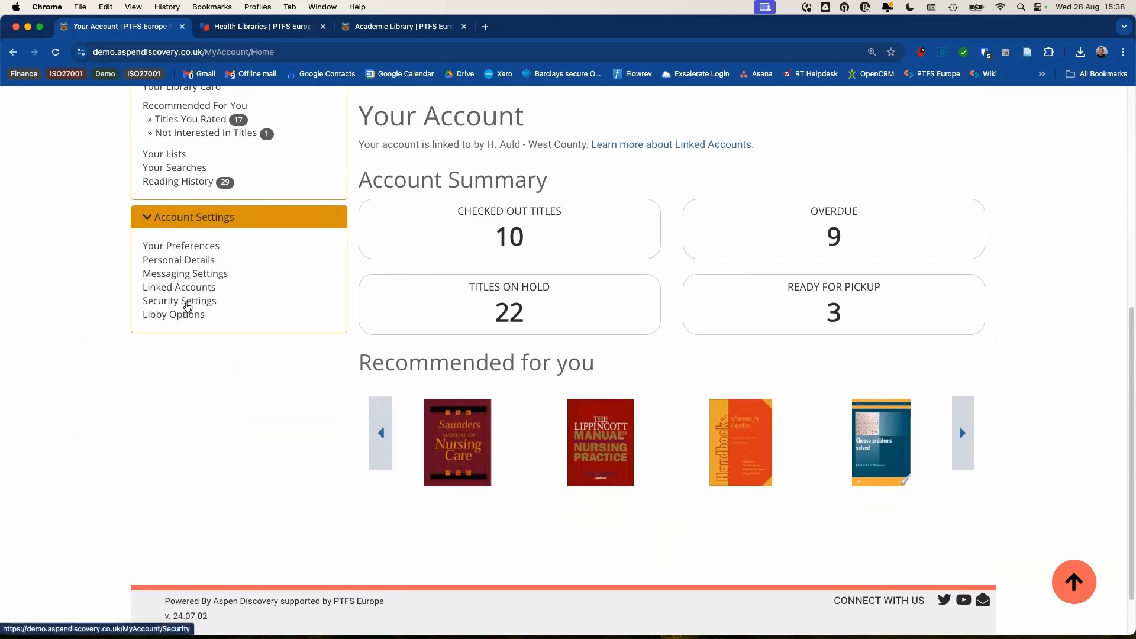
{"action": "left_click", "coordinate": [187, 302]}
{"action": "scroll", "coordinate": [619, 364], "scroll_direction": "down", "scroll_amount": 2}
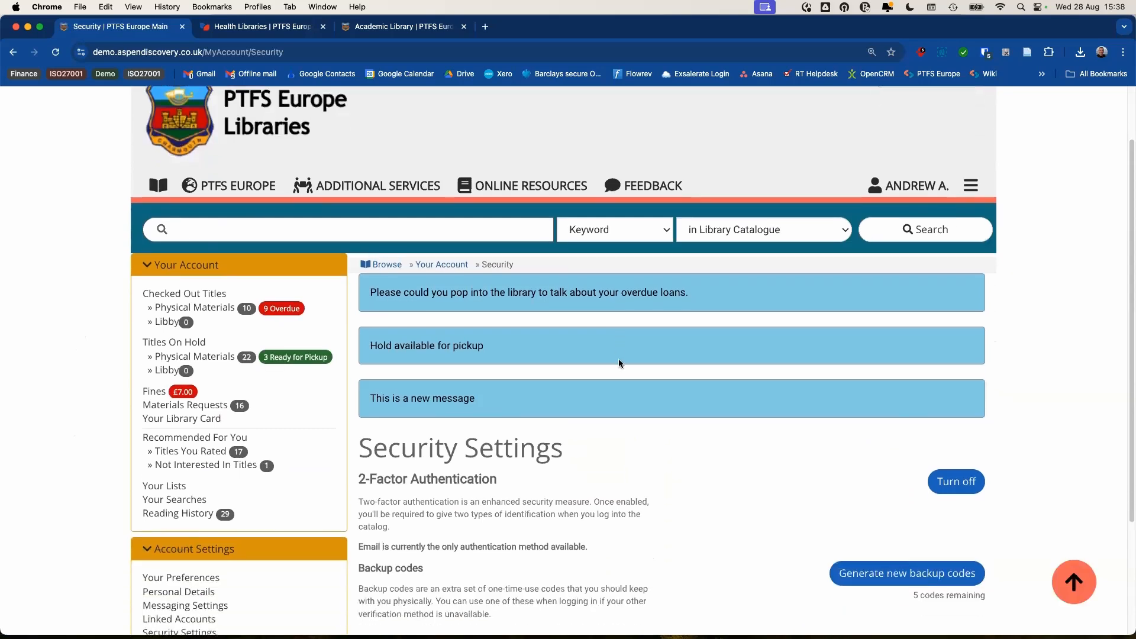
{"action": "scroll", "coordinate": [620, 364], "scroll_direction": "down", "scroll_amount": 4}
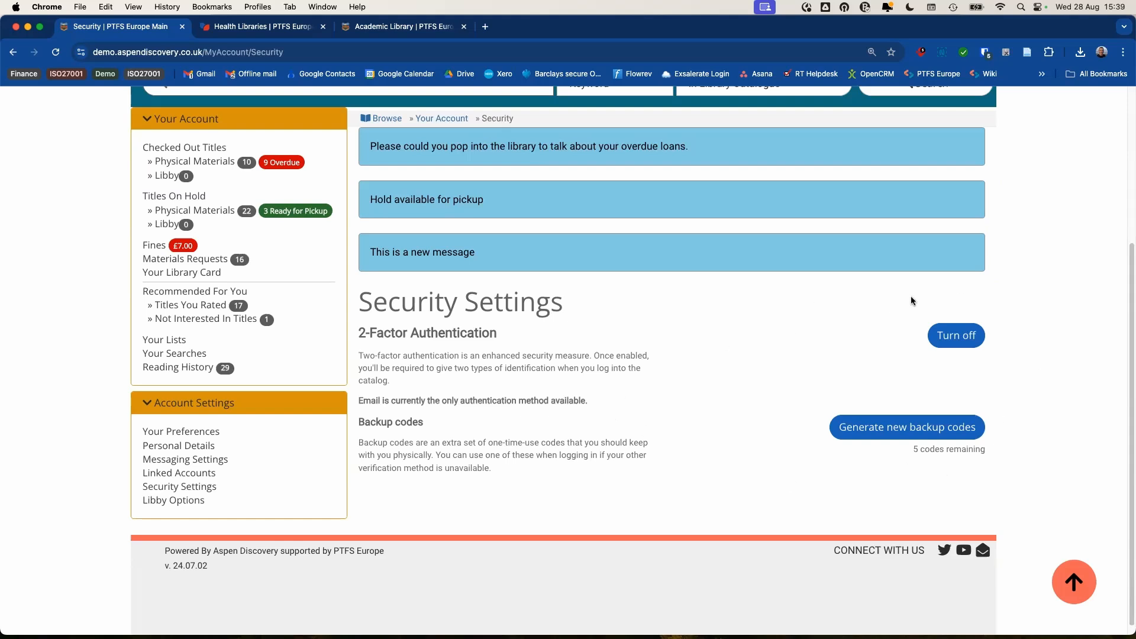
{"action": "scroll", "coordinate": [730, 338], "scroll_direction": "up", "scroll_amount": 1}
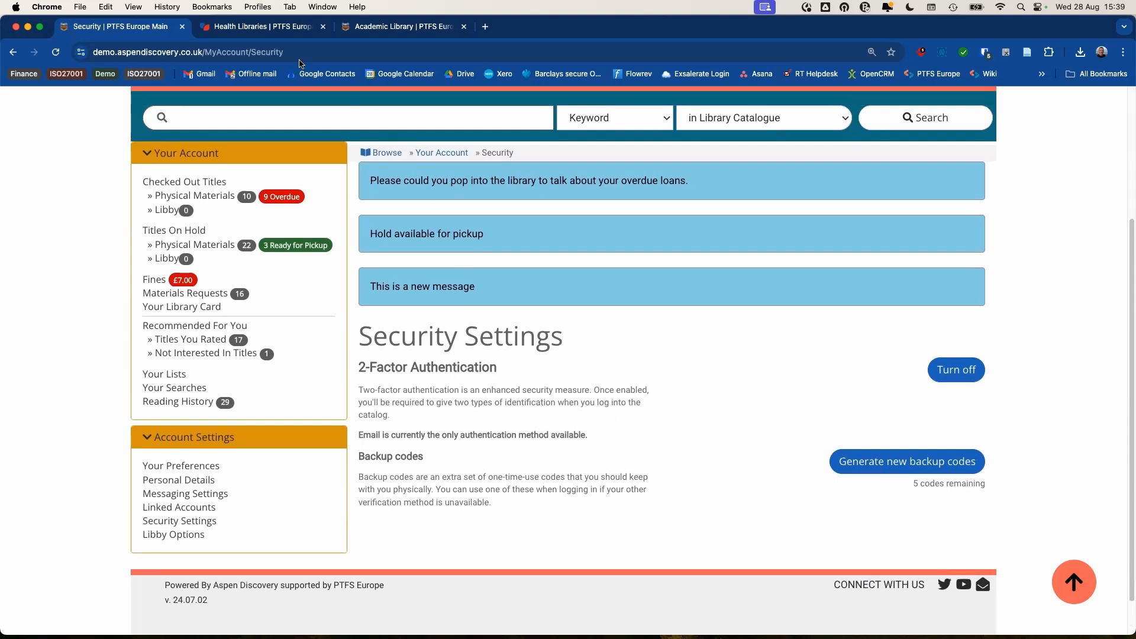
- Sign in to the Health Libraries catalogue with another patron's saved login and expand Account Settings
{"action": "left_click", "coordinate": [260, 29]}
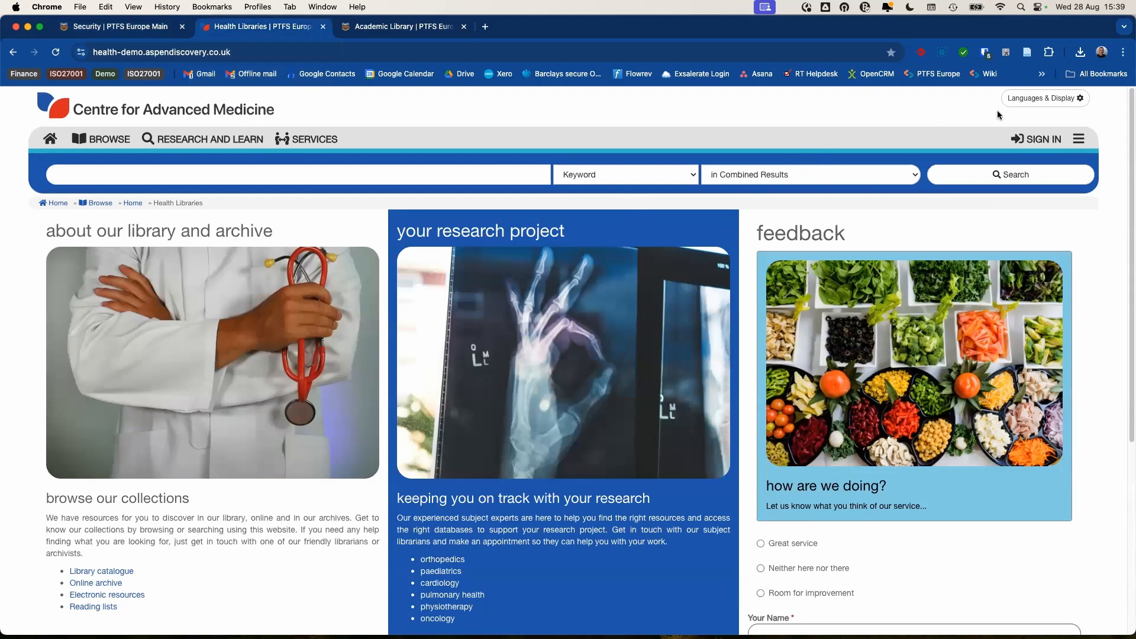
{"action": "left_click", "coordinate": [1048, 139]}
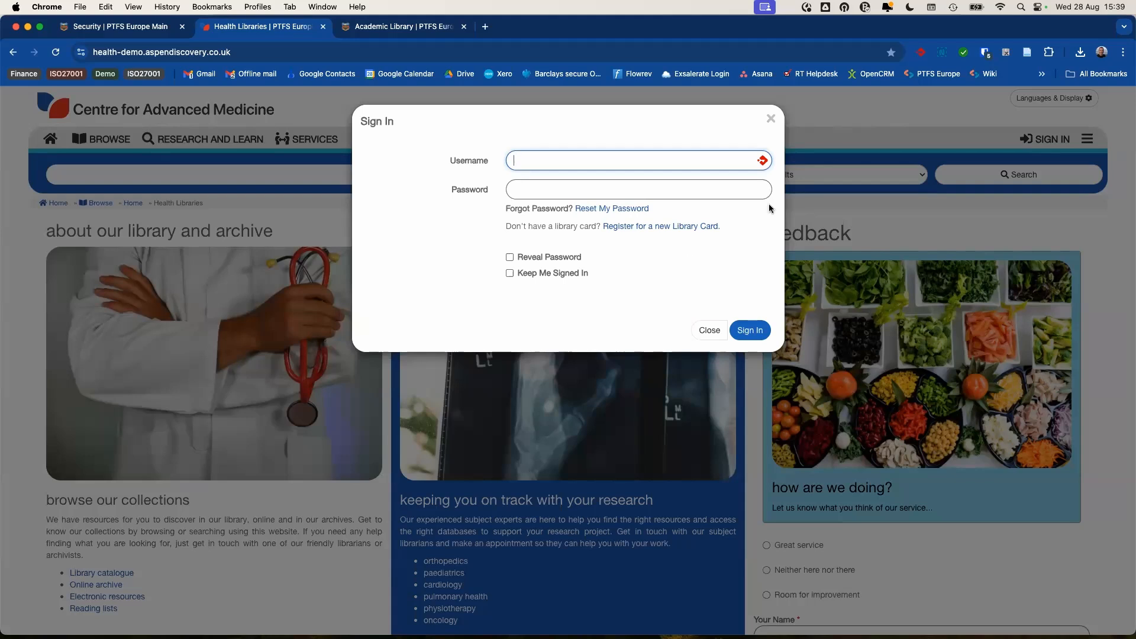
{"action": "left_click", "coordinate": [986, 52]}
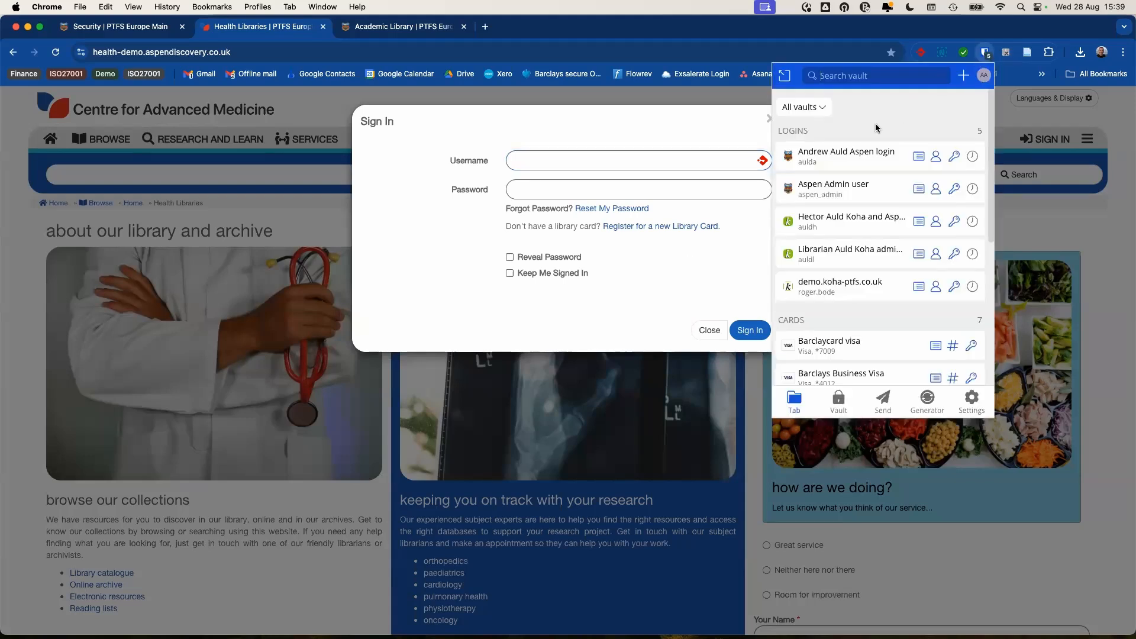
{"action": "left_click", "coordinate": [821, 232]}
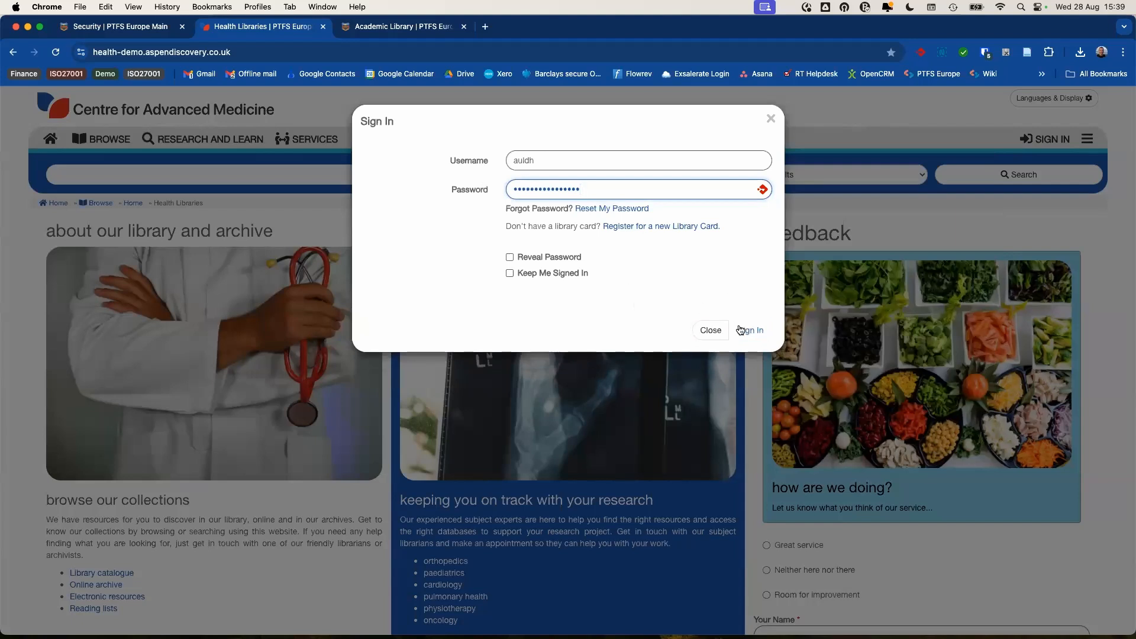
{"action": "left_click", "coordinate": [745, 331]}
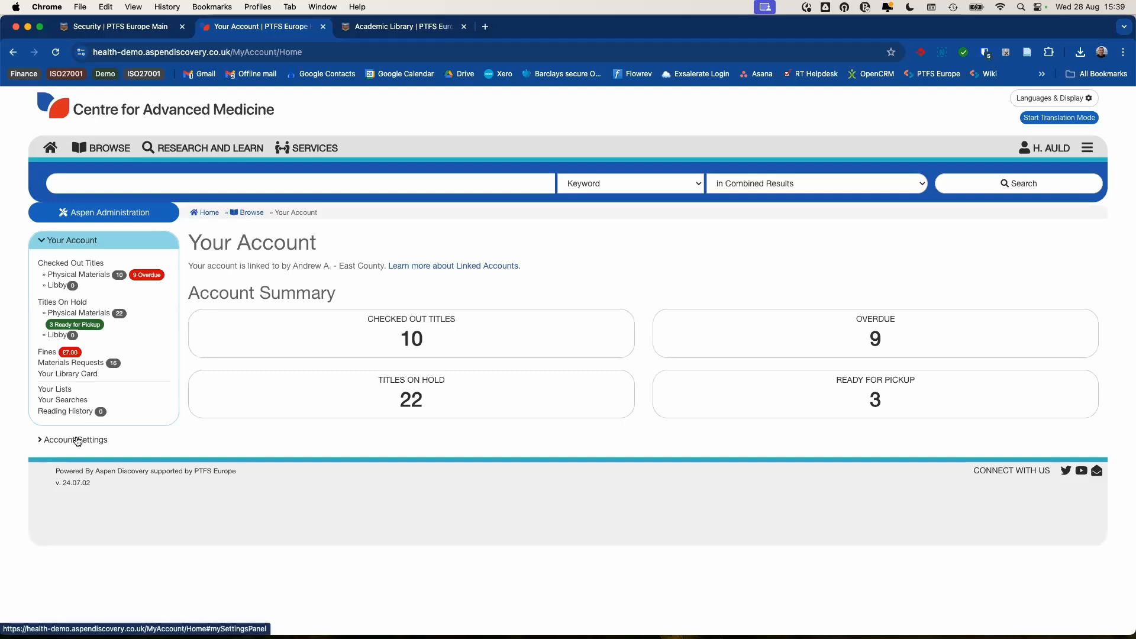
{"action": "left_click", "coordinate": [77, 441]}
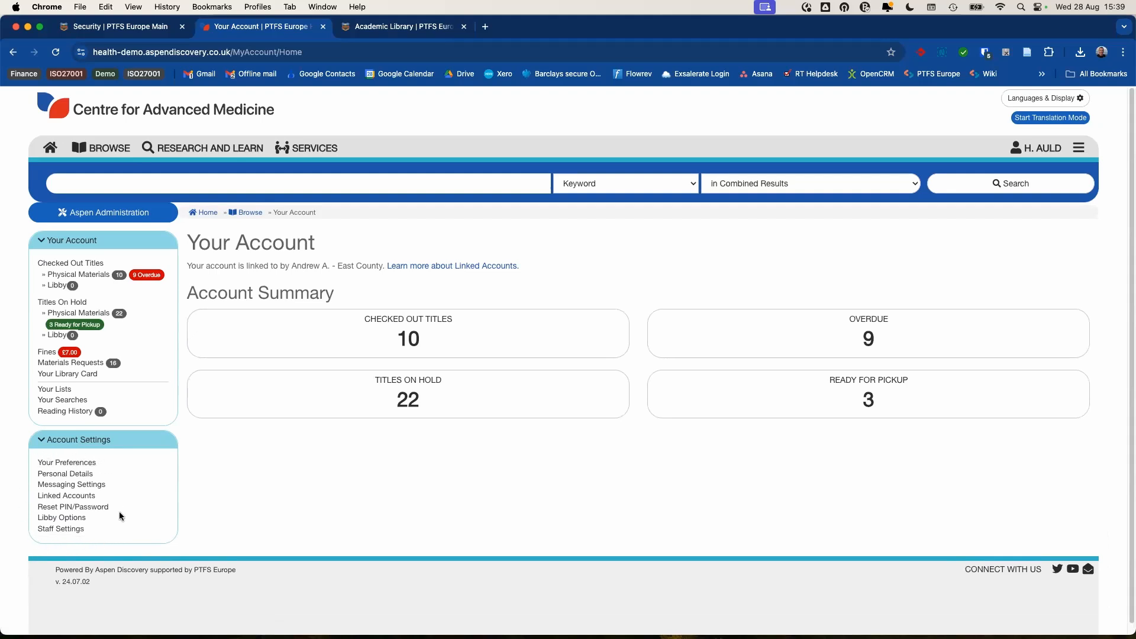
- Open Reset PIN/Password and highlight the notice that PINs must be between 9 and 9 digits
{"action": "scroll", "coordinate": [129, 502], "scroll_direction": "down", "scroll_amount": 1}
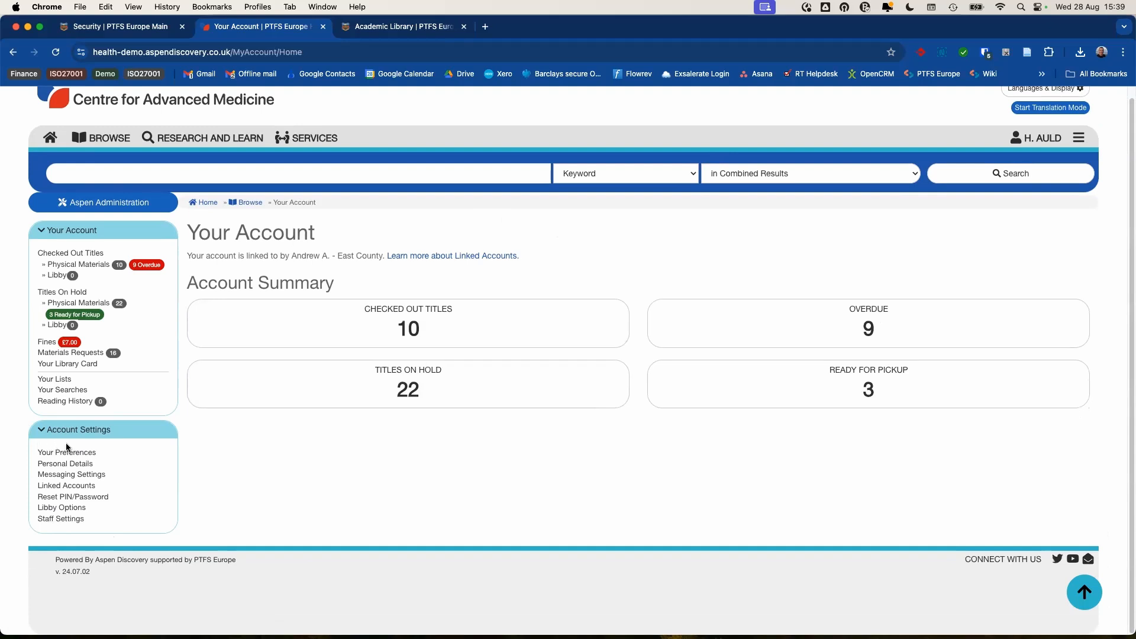
{"action": "left_click", "coordinate": [66, 502]}
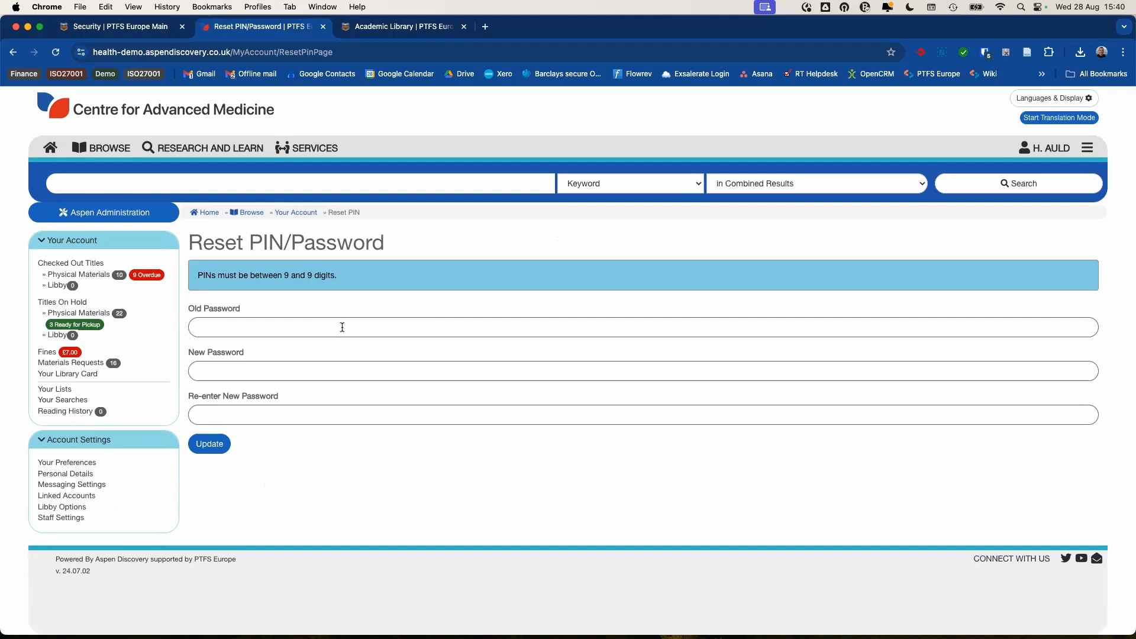
{"action": "left_click_drag", "start_coordinate": [284, 275], "coordinate": [311, 275]}
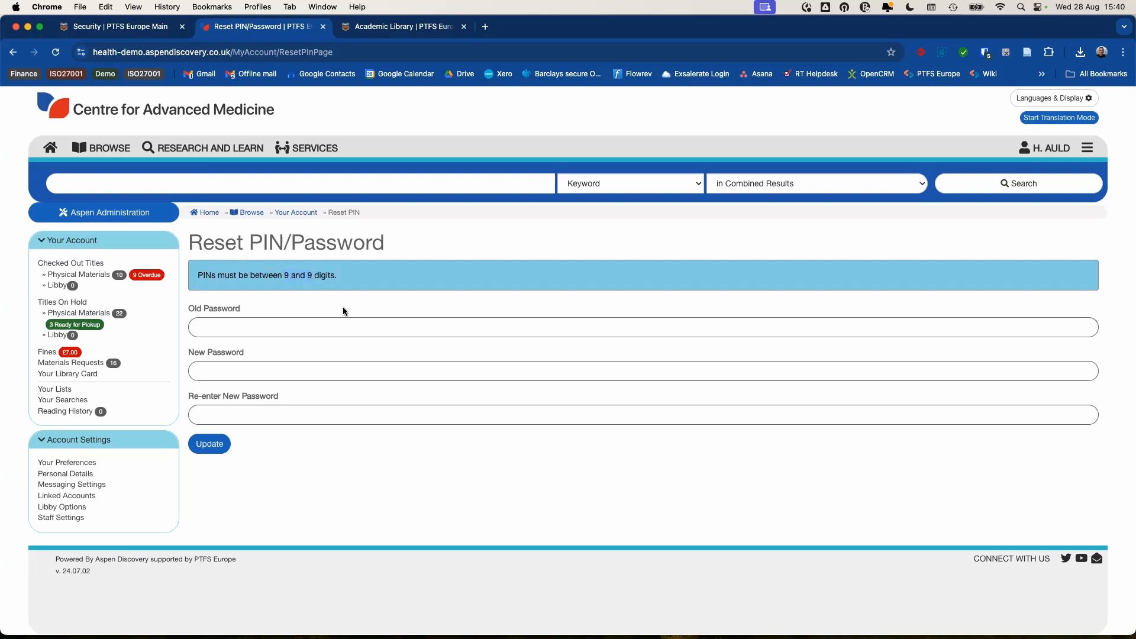